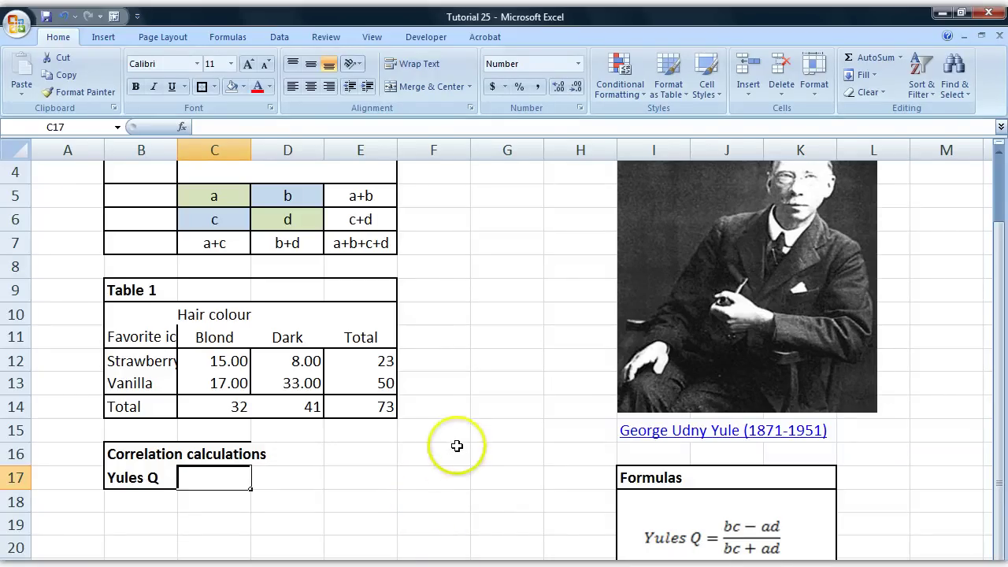
Walk through the Yules Q (Nominal scale) layout: title, header cells, row labels B5–B7 and cells a and c.
{"action": "left_click", "coordinate": [468, 484]}
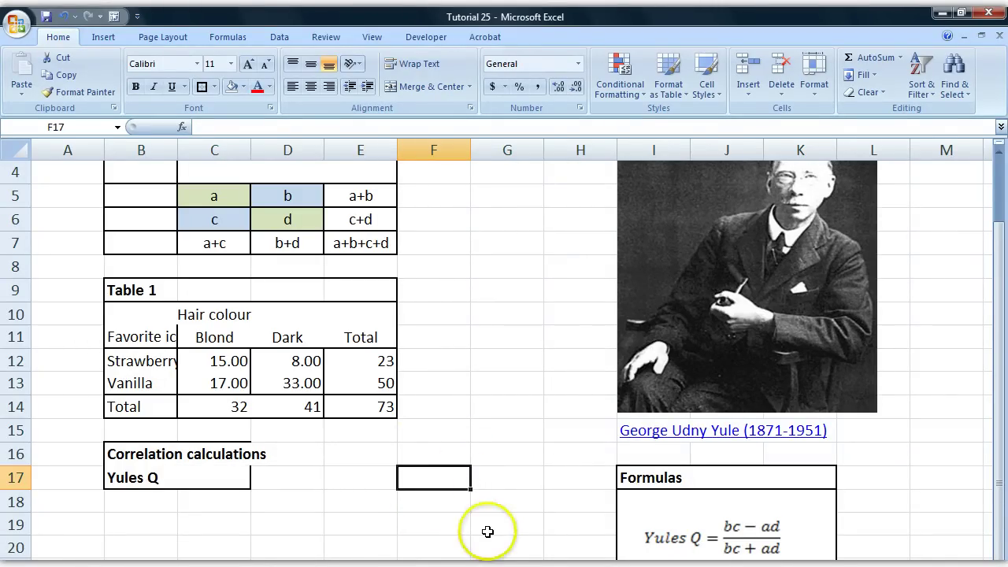
{"action": "scroll", "coordinate": [486, 531], "scroll_direction": "up", "scroll_amount": 1}
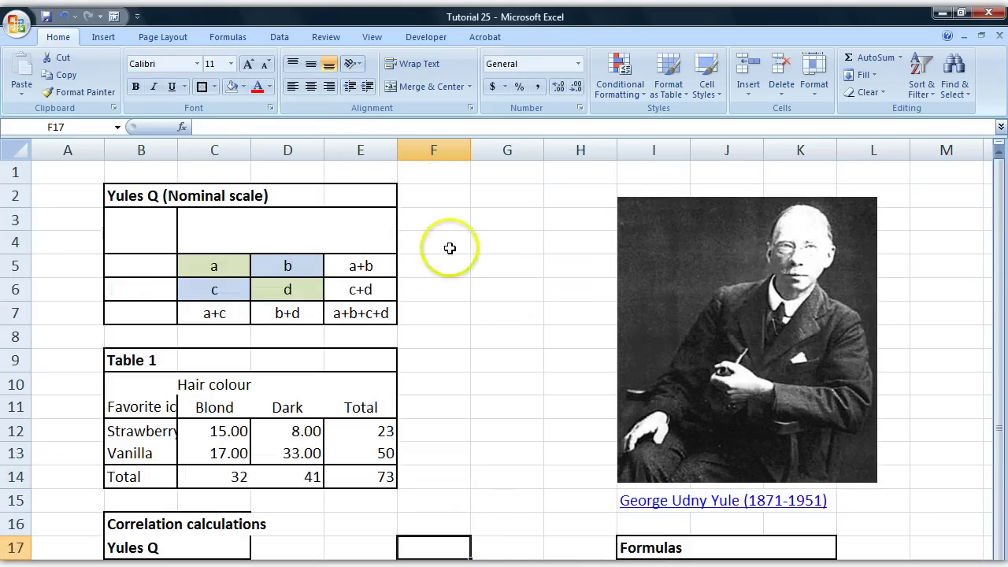
{"action": "left_click", "coordinate": [128, 195]}
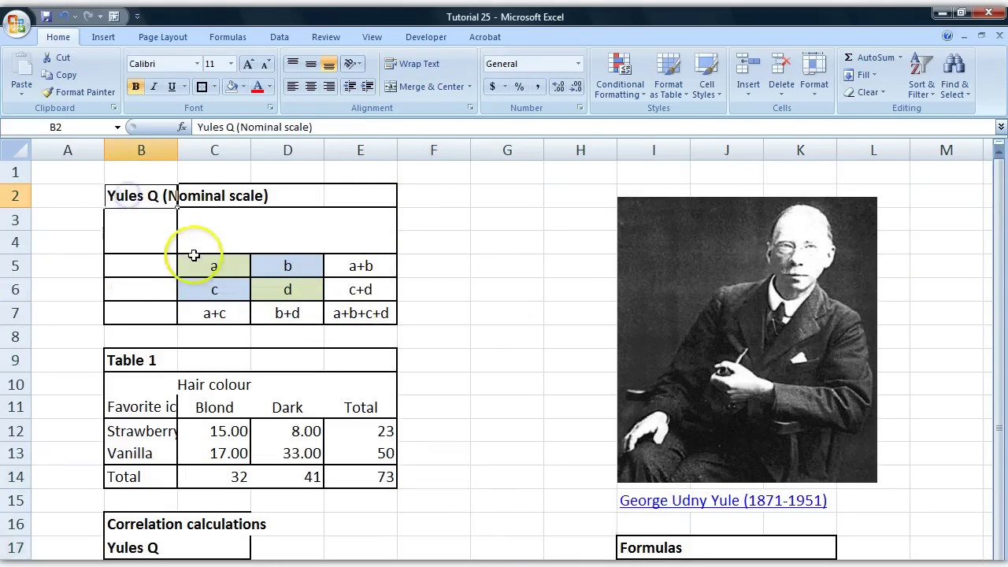
{"action": "mouse_move", "coordinate": [204, 246]}
{"action": "left_mouse_down"}
{"action": "mouse_move", "coordinate": [254, 241]}
{"action": "mouse_move", "coordinate": [202, 244]}
{"action": "left_mouse_up"}
{"action": "left_click_drag", "start_coordinate": [310, 239], "coordinate": [216, 245]}
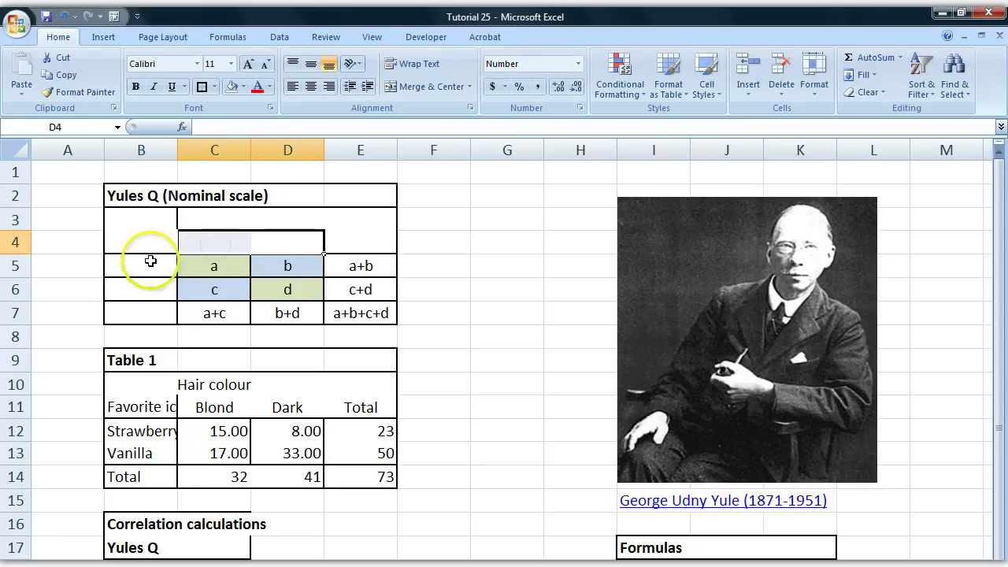
{"action": "left_click_drag", "start_coordinate": [148, 266], "coordinate": [139, 310]}
{"action": "left_click", "coordinate": [170, 197]}
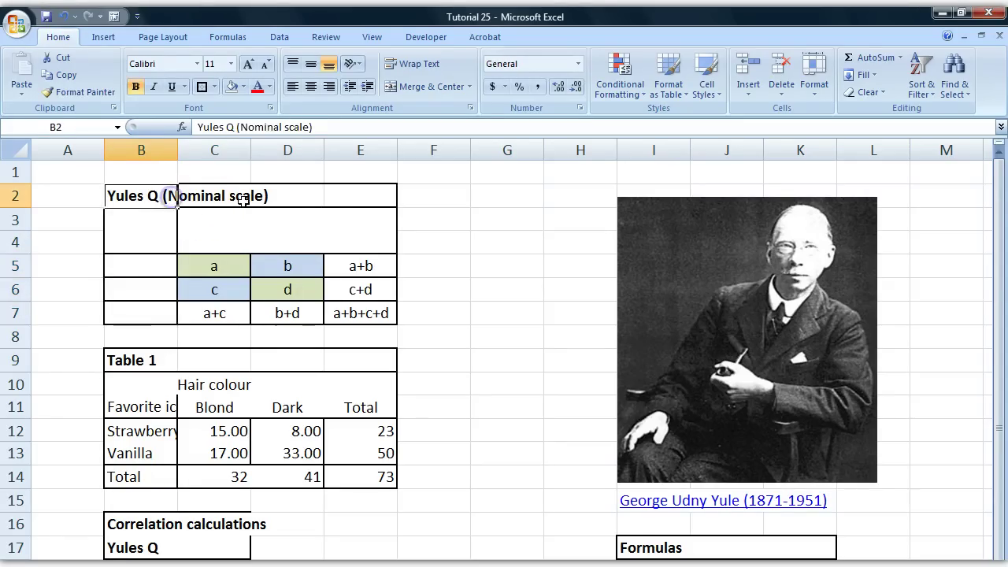
{"action": "left_click_drag", "start_coordinate": [227, 243], "coordinate": [198, 248]}
{"action": "left_click", "coordinate": [286, 241]}
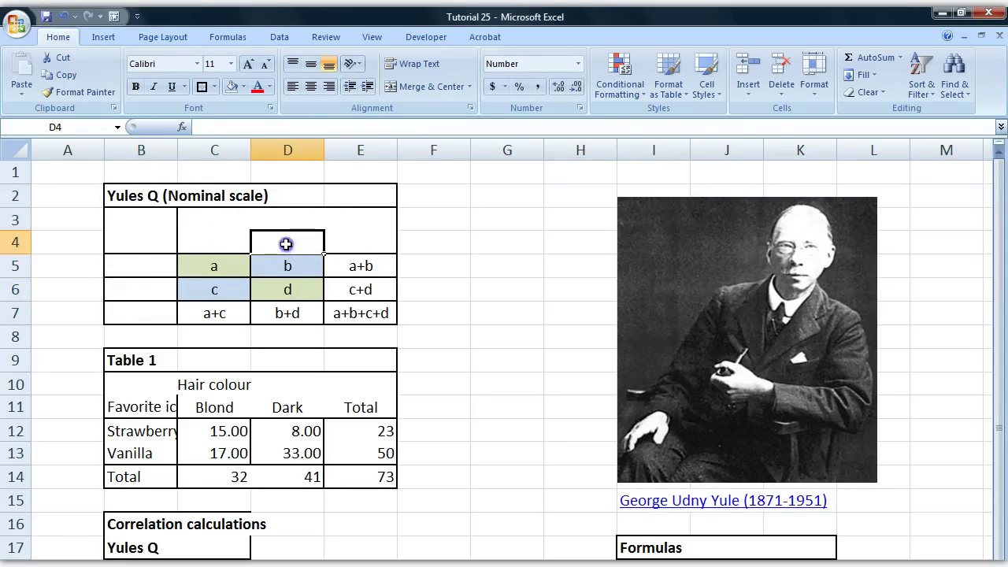
{"action": "left_click", "coordinate": [136, 266]}
{"action": "left_click", "coordinate": [197, 237]}
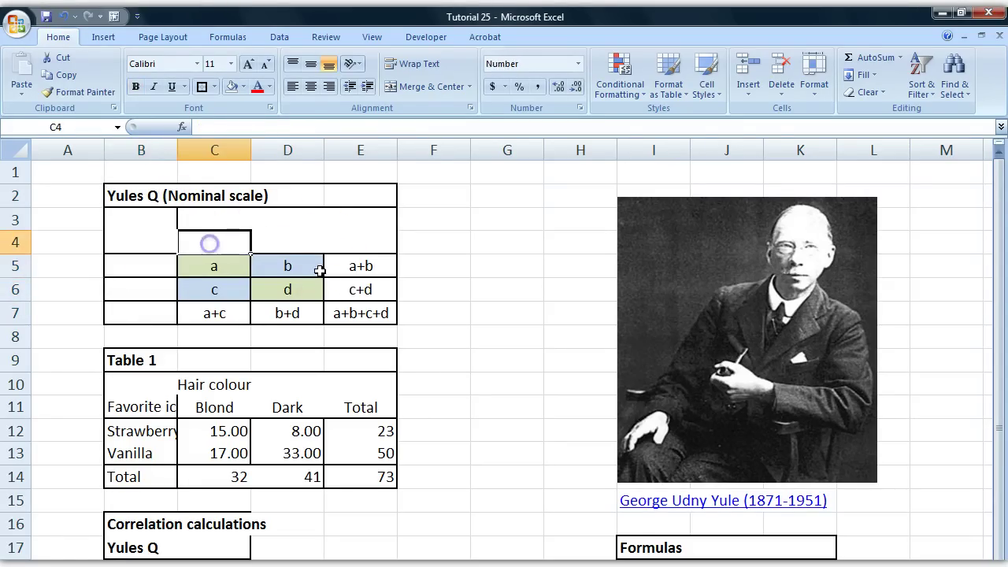
{"action": "left_click_drag", "start_coordinate": [229, 268], "coordinate": [227, 294]}
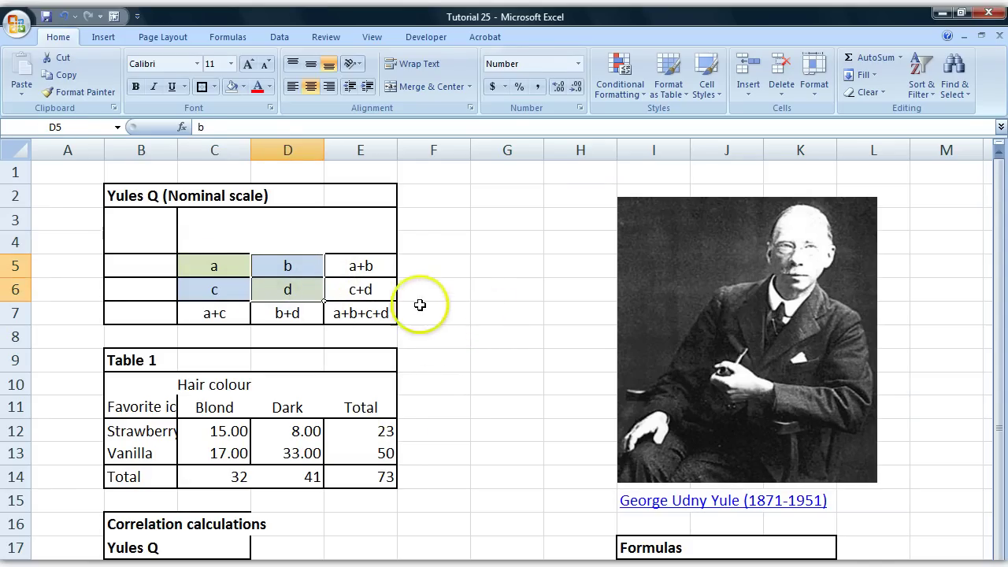
{"action": "left_click", "coordinate": [454, 333]}
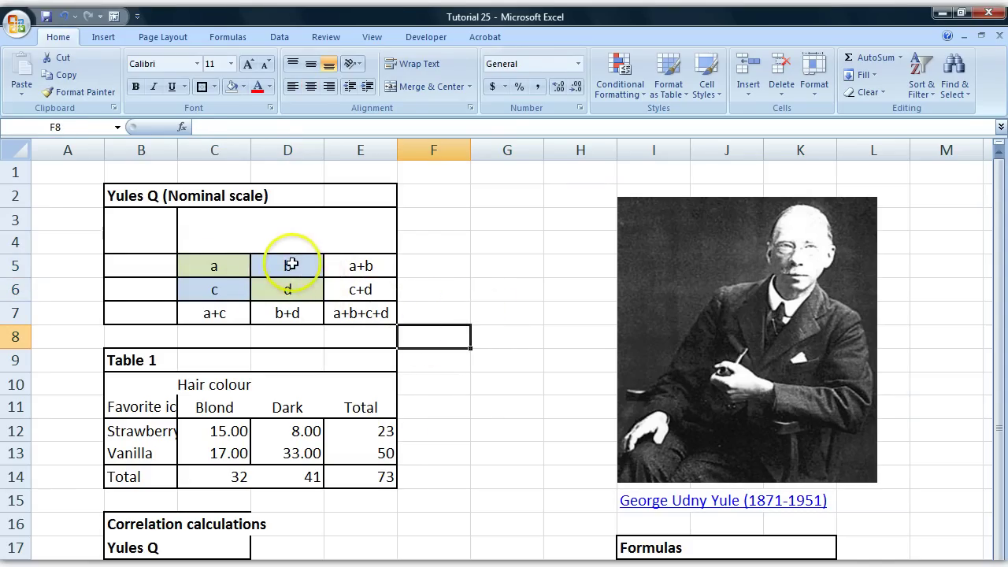
Highlight the b/d and a/c cell pairs and point out cells a, b, c and d.
{"action": "left_click_drag", "start_coordinate": [291, 264], "coordinate": [290, 287]}
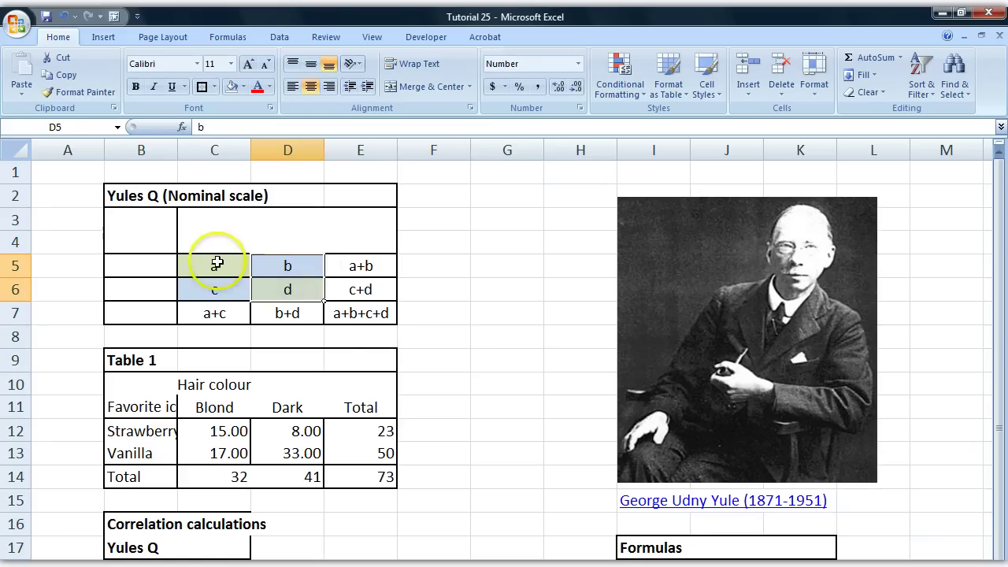
{"action": "left_click_drag", "start_coordinate": [218, 263], "coordinate": [215, 290]}
{"action": "left_click", "coordinate": [291, 264]}
{"action": "left_click", "coordinate": [210, 289]}
{"action": "left_click", "coordinate": [210, 263]}
{"action": "left_click", "coordinate": [258, 290]}
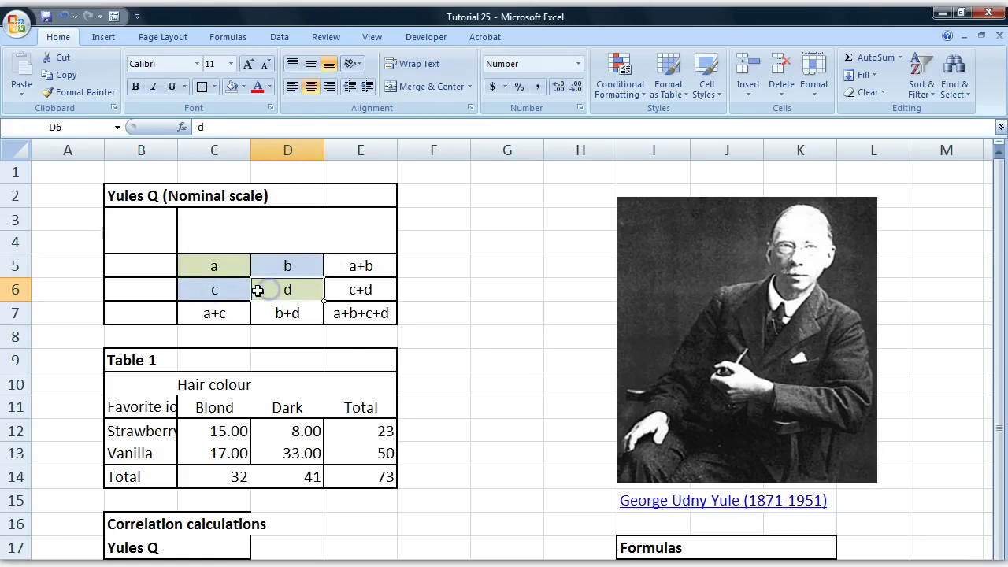
{"action": "left_click", "coordinate": [214, 268]}
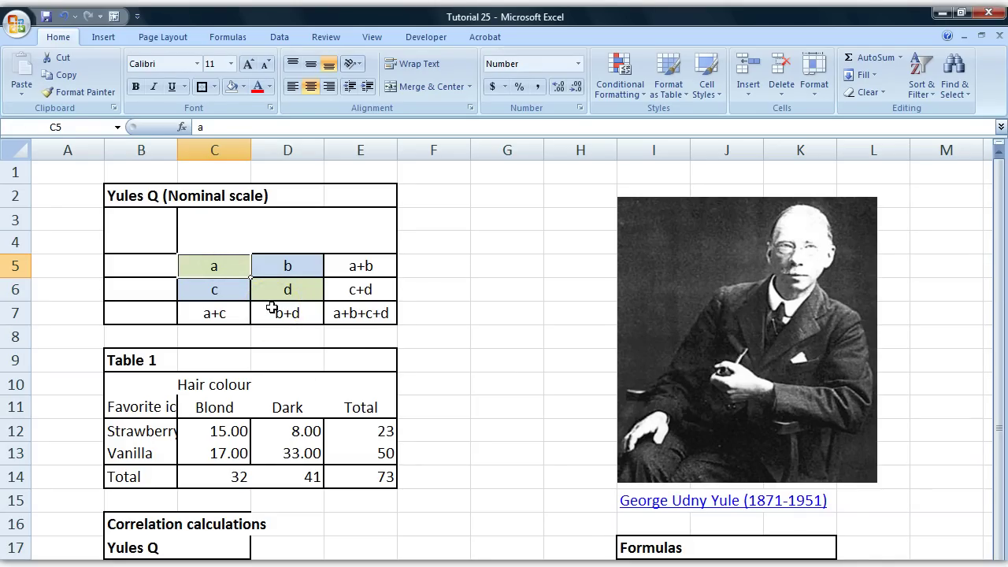
{"action": "left_click", "coordinate": [412, 381]}
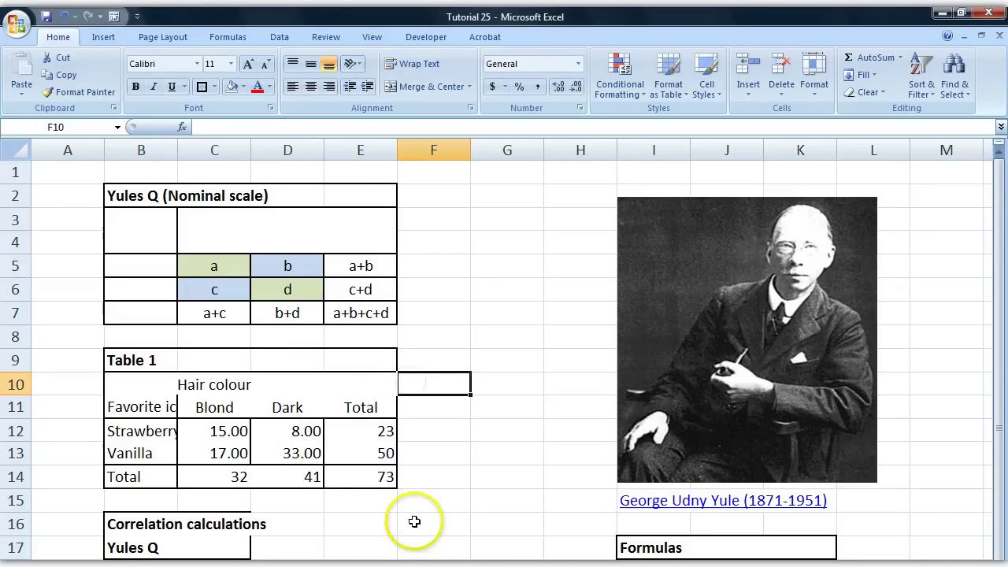
{"action": "scroll", "coordinate": [405, 360], "scroll_direction": "down", "scroll_amount": 1}
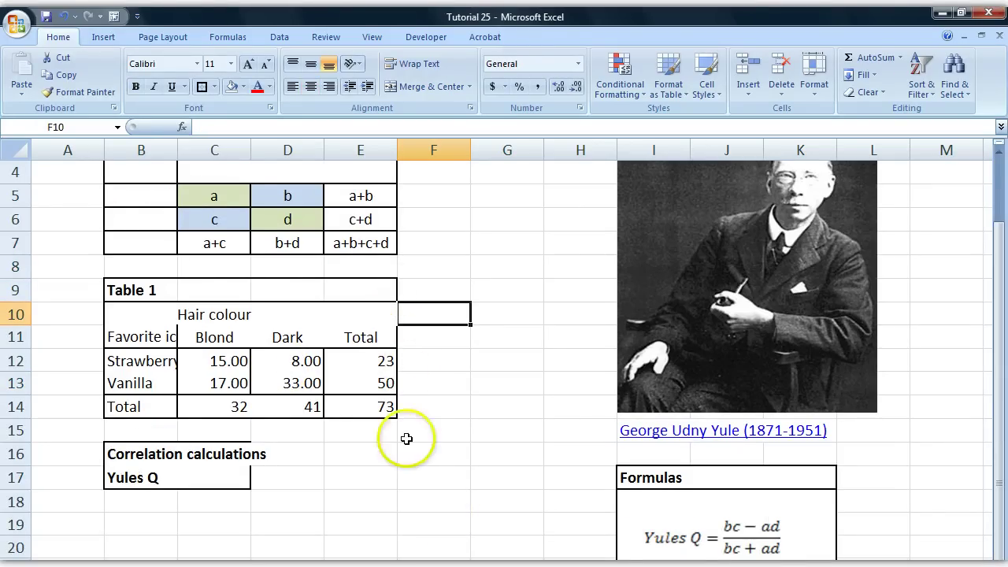
{"action": "scroll", "coordinate": [500, 475], "scroll_direction": "down", "scroll_amount": 1}
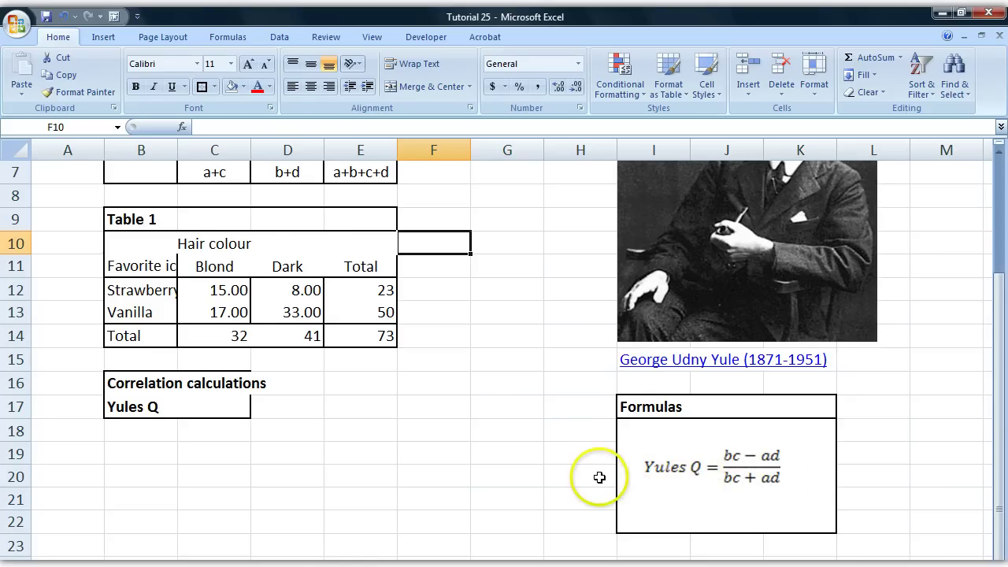
{"action": "scroll", "coordinate": [598, 481], "scroll_direction": "up", "scroll_amount": 1}
{"action": "scroll", "coordinate": [622, 465], "scroll_direction": "up", "scroll_amount": 1}
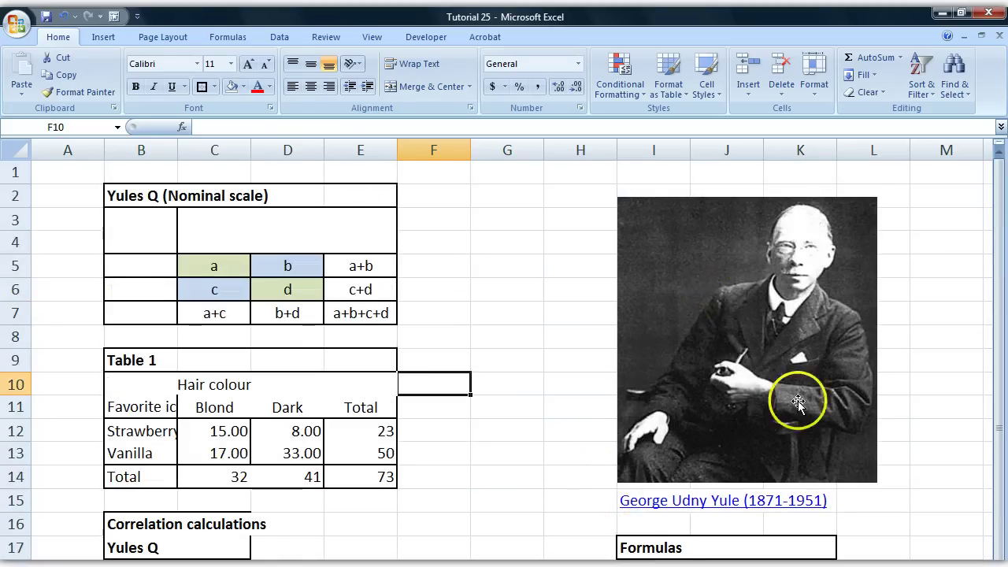
{"action": "scroll", "coordinate": [798, 401], "scroll_direction": "down", "scroll_amount": 2}
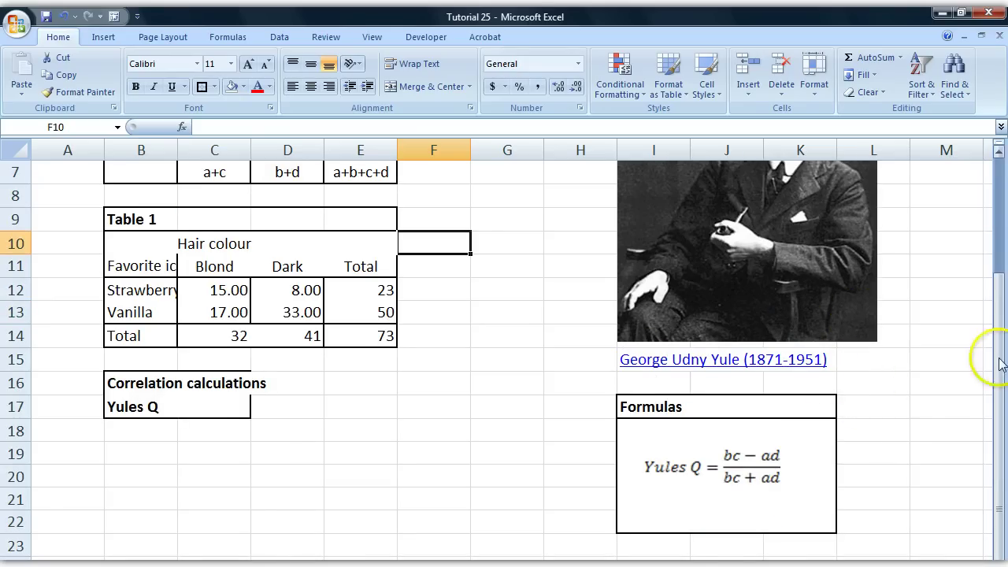
{"action": "left_click_drag", "start_coordinate": [996, 317], "coordinate": [686, 378]}
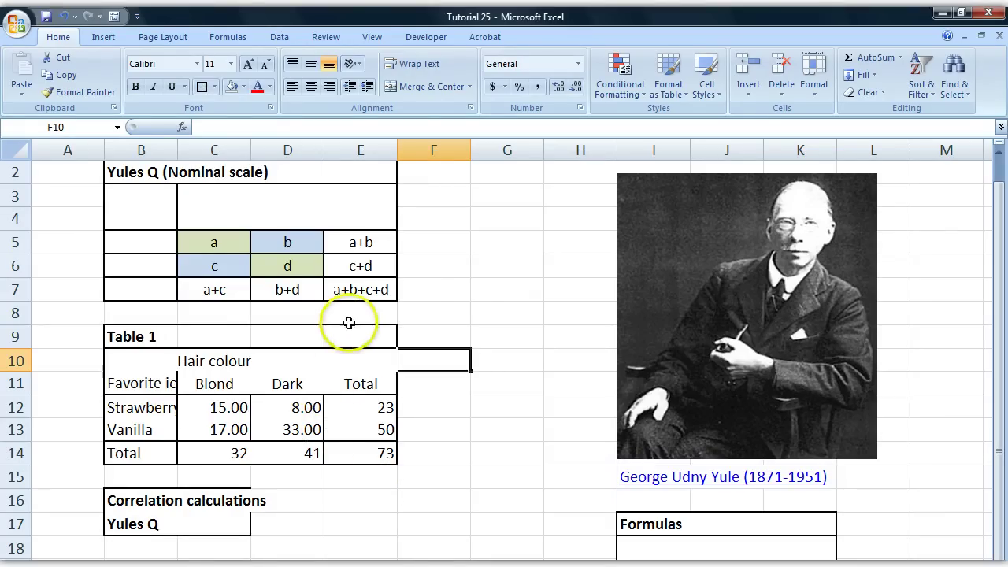
Point out the a+b+c+d grand total and the portrait of George Udny Yule.
{"action": "left_click", "coordinate": [387, 293]}
{"action": "left_click", "coordinate": [454, 292]}
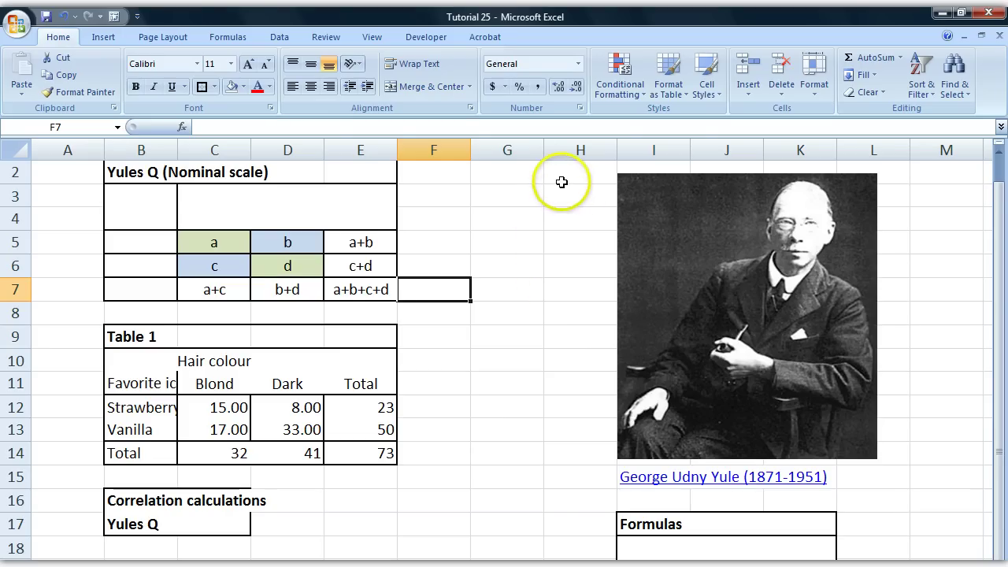
{"action": "left_click", "coordinate": [896, 486]}
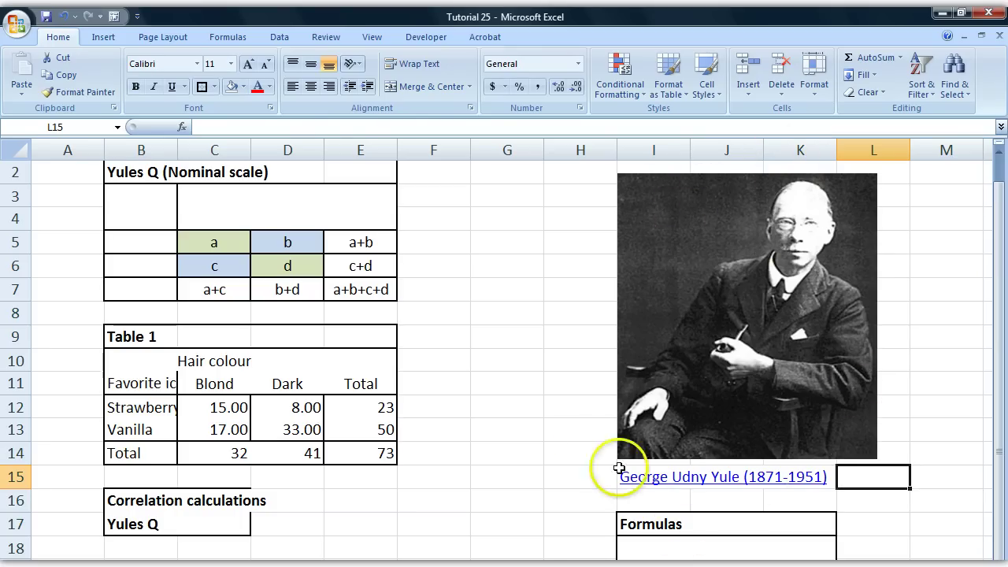
{"action": "left_click", "coordinate": [113, 172]}
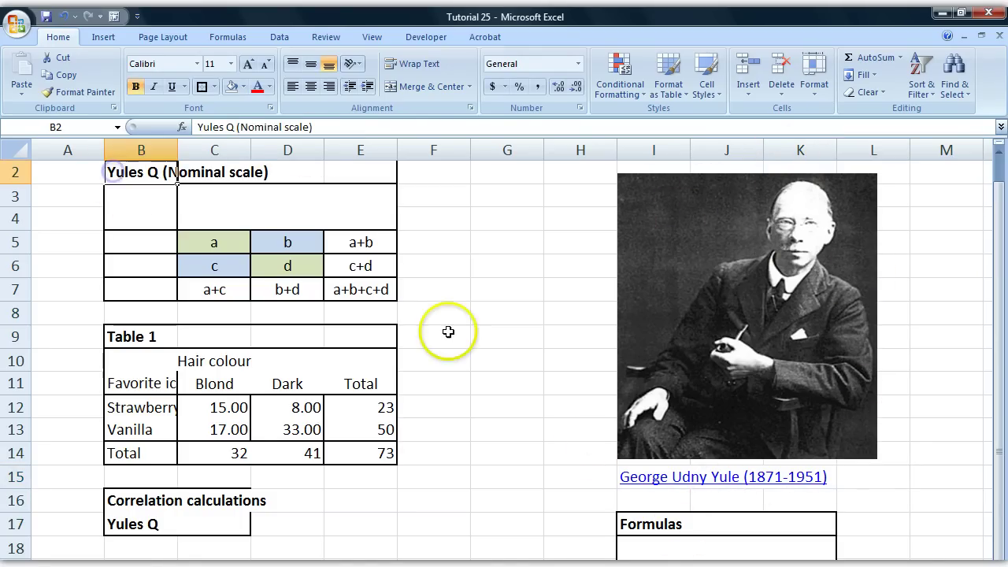
{"action": "left_click", "coordinate": [761, 211]}
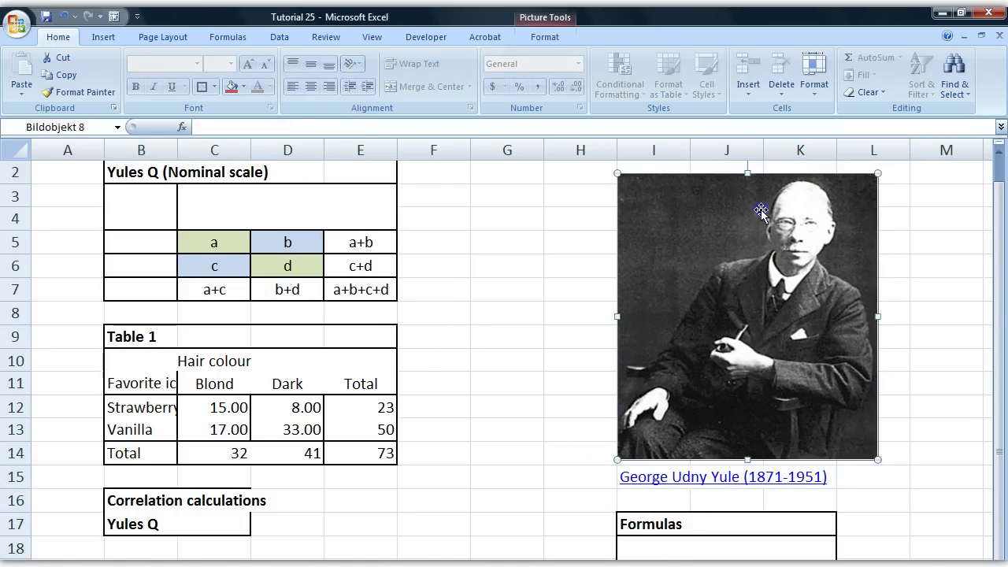
{"action": "left_click", "coordinate": [893, 270]}
{"action": "left_click_drag", "start_coordinate": [575, 175], "coordinate": [858, 500]}
{"action": "left_click", "coordinate": [938, 431]}
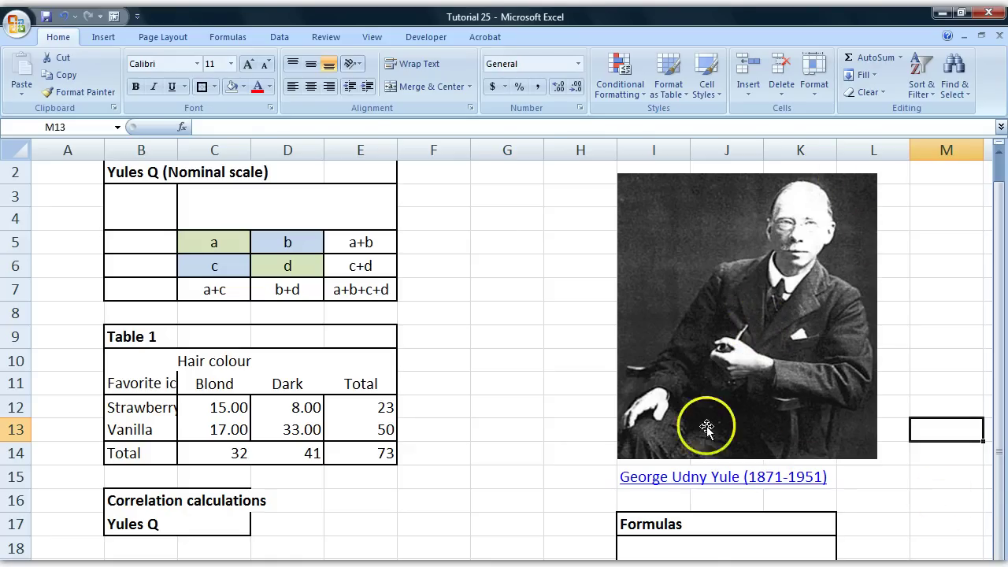
{"action": "left_click", "coordinate": [457, 330]}
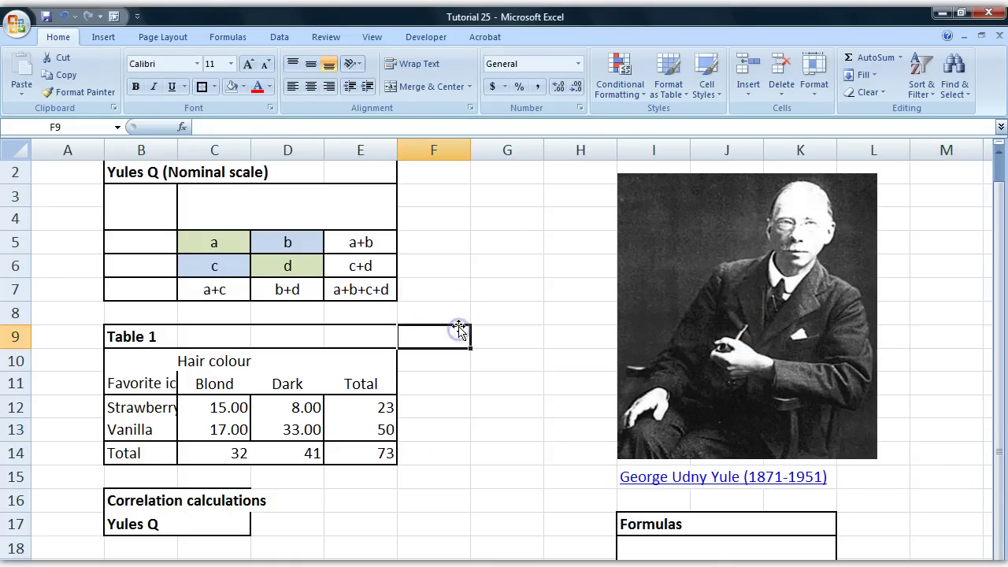
Scroll down to the Yules Q formula picture and point it out.
{"action": "scroll", "coordinate": [459, 330], "scroll_direction": "down", "scroll_amount": 1}
{"action": "scroll", "coordinate": [563, 301], "scroll_direction": "up", "scroll_amount": 2}
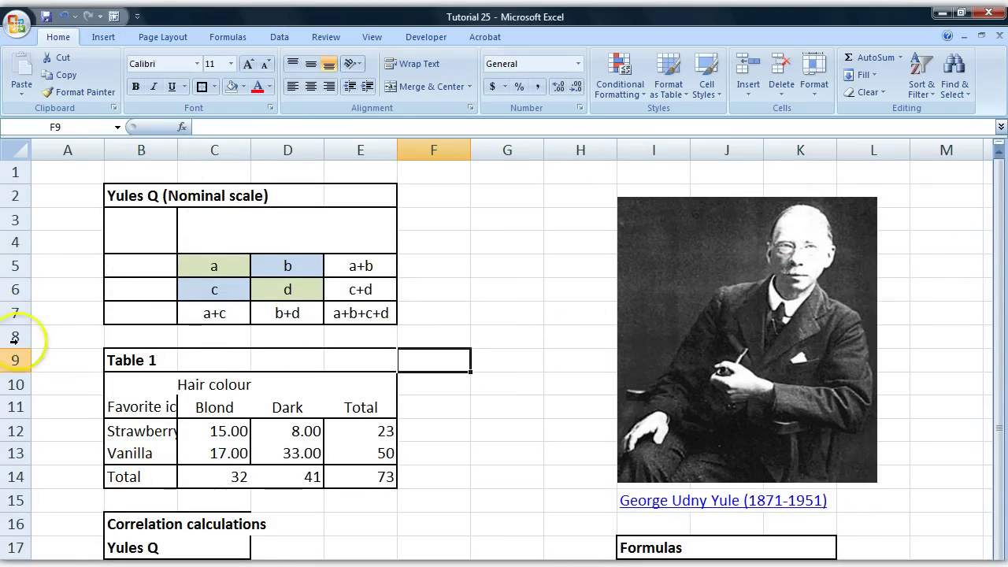
{"action": "scroll", "coordinate": [383, 425], "scroll_direction": "down", "scroll_amount": 1}
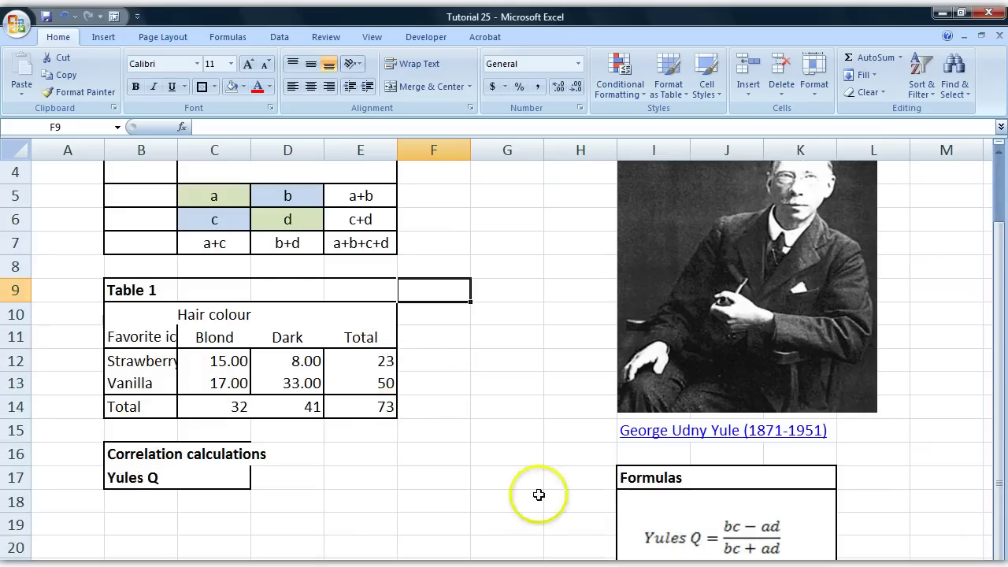
{"action": "scroll", "coordinate": [529, 471], "scroll_direction": "down", "scroll_amount": 1}
{"action": "left_click", "coordinate": [669, 467]}
{"action": "left_click", "coordinate": [876, 451]}
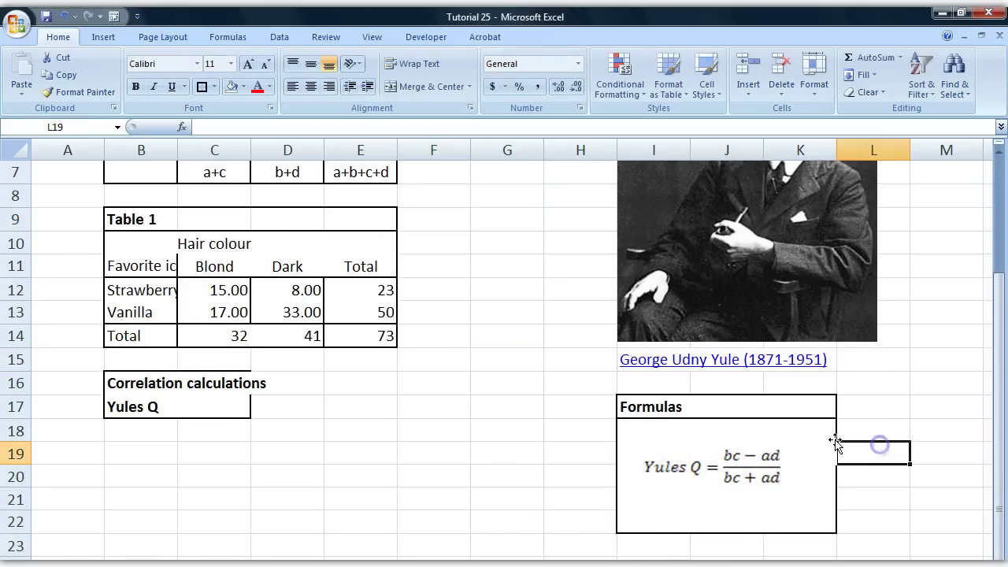
{"action": "scroll", "coordinate": [520, 422], "scroll_direction": "up", "scroll_amount": 1}
{"action": "scroll", "coordinate": [477, 465], "scroll_direction": "down", "scroll_amount": 1}
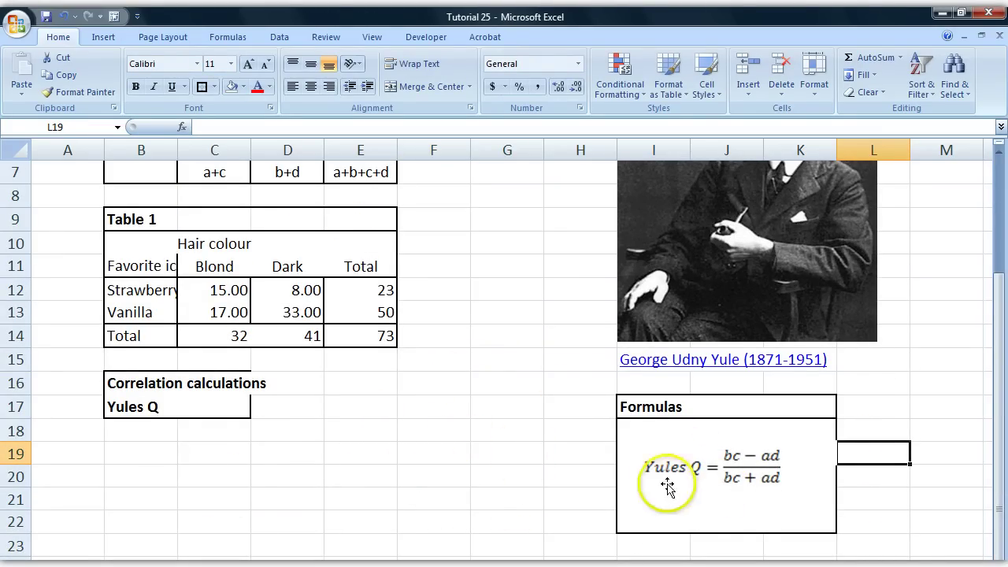
Start the formula in C17 with the numerator =(D12*C13-C12*D13).
{"action": "left_click", "coordinate": [227, 408]}
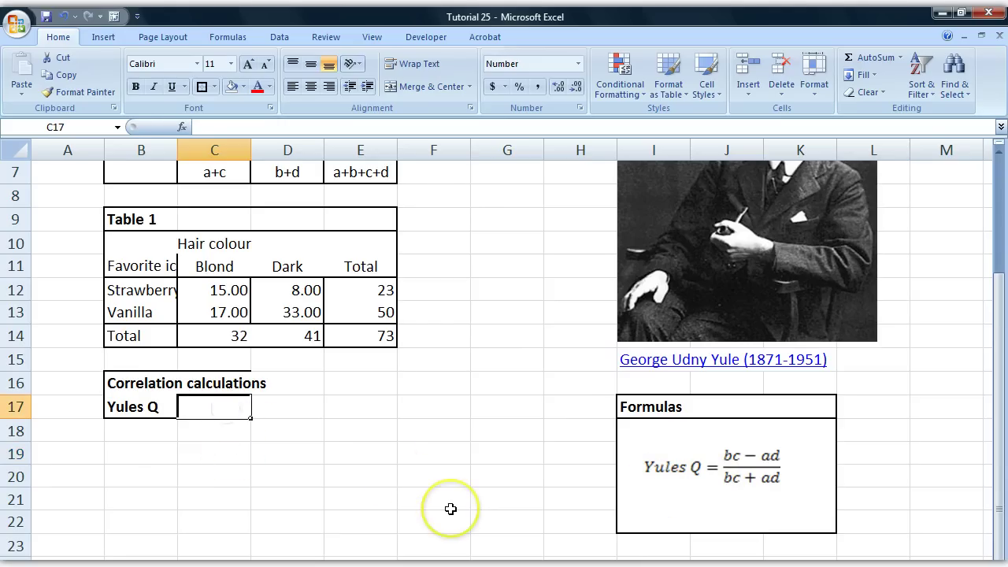
{"action": "type", "text": "=("}
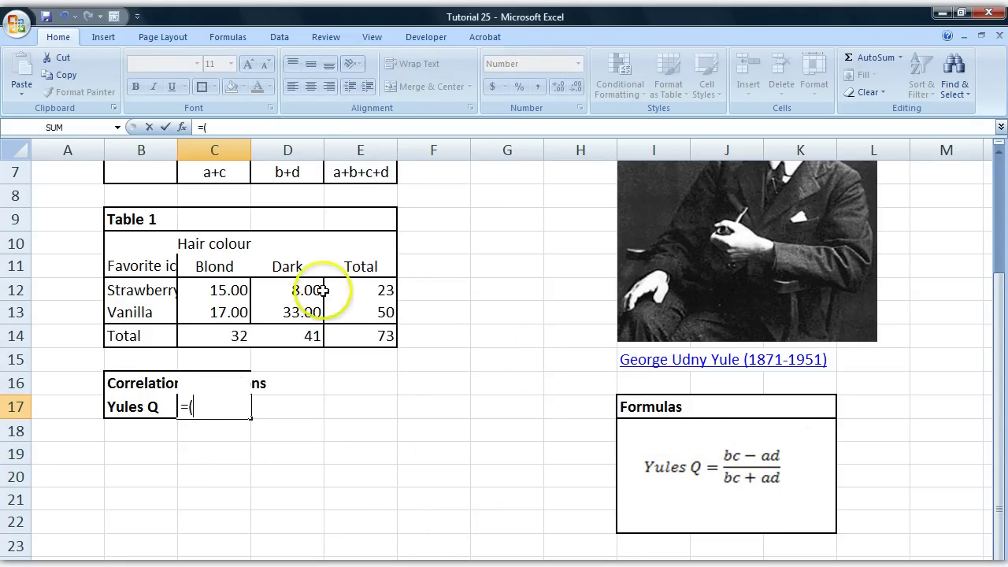
{"action": "scroll", "coordinate": [315, 283], "scroll_direction": "up", "scroll_amount": 2}
{"action": "type", "text": "("}
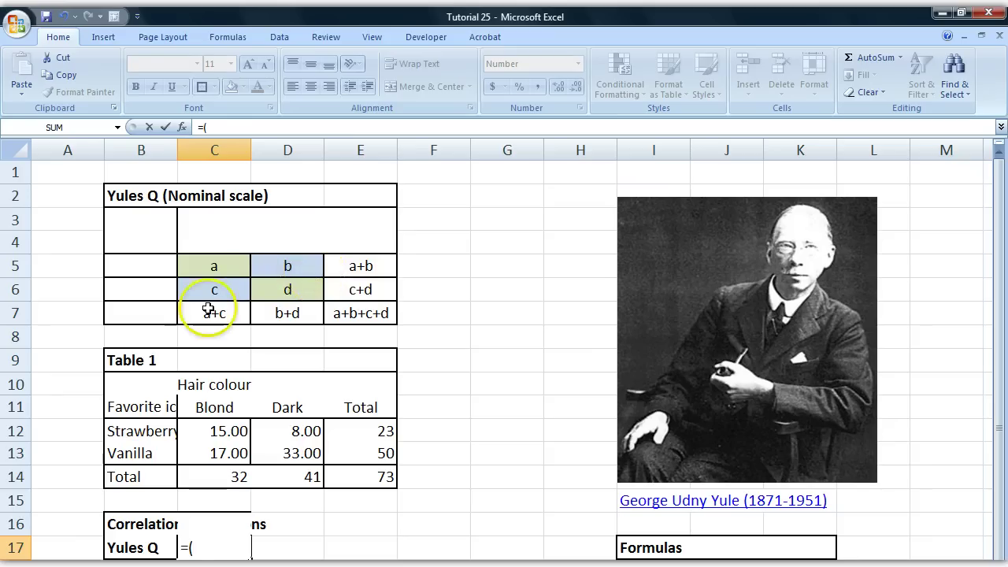
{"action": "scroll", "coordinate": [473, 365], "scroll_direction": "down", "scroll_amount": 2}
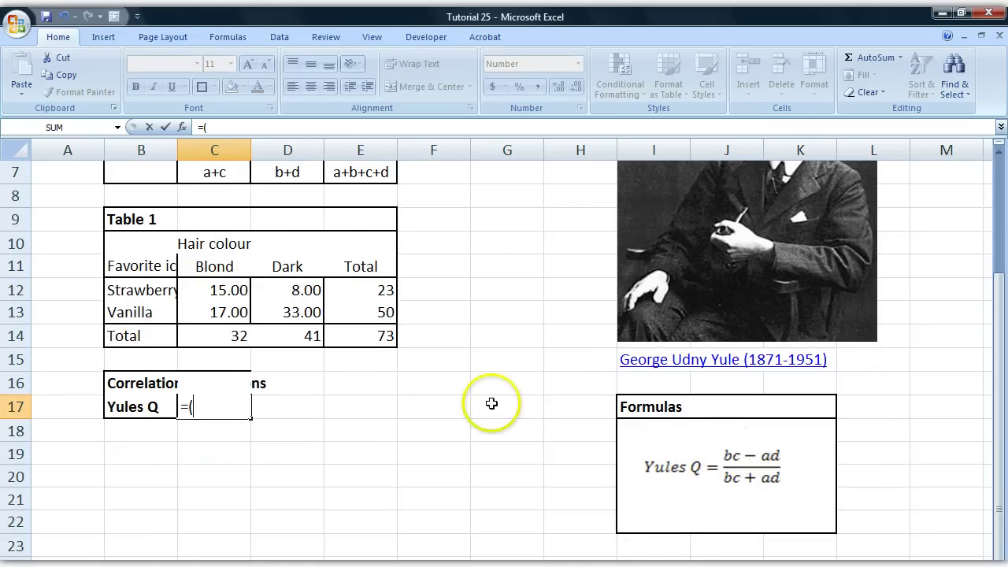
{"action": "scroll", "coordinate": [473, 394], "scroll_direction": "up", "scroll_amount": 1}
{"action": "left_click", "coordinate": [296, 363]}
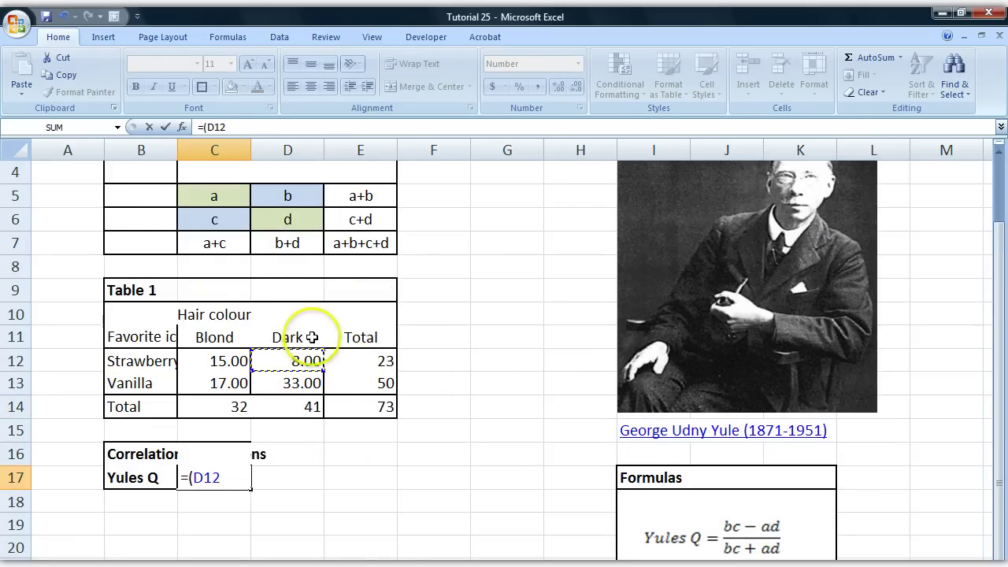
{"action": "left_click", "coordinate": [226, 384]}
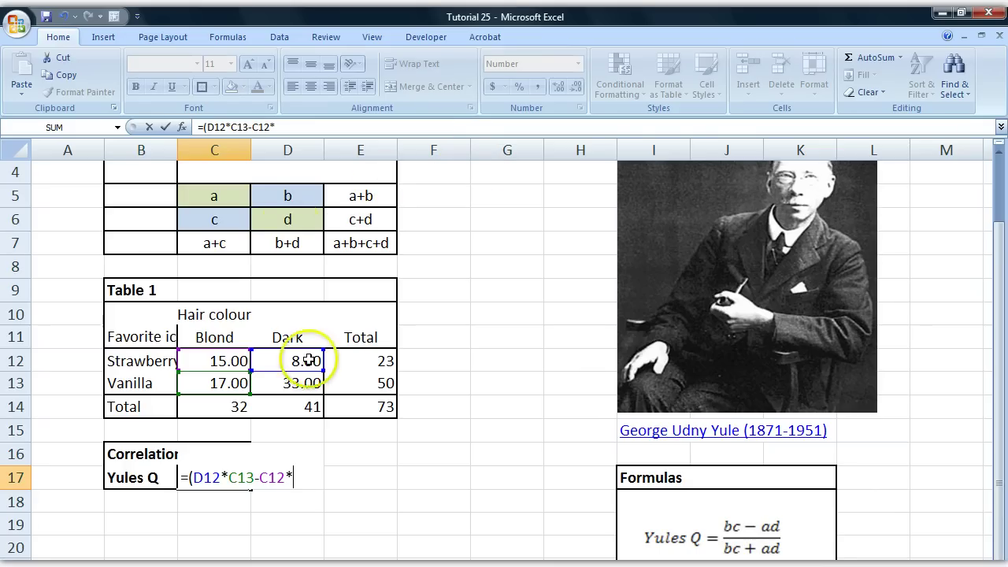
{"action": "left_click", "coordinate": [295, 384]}
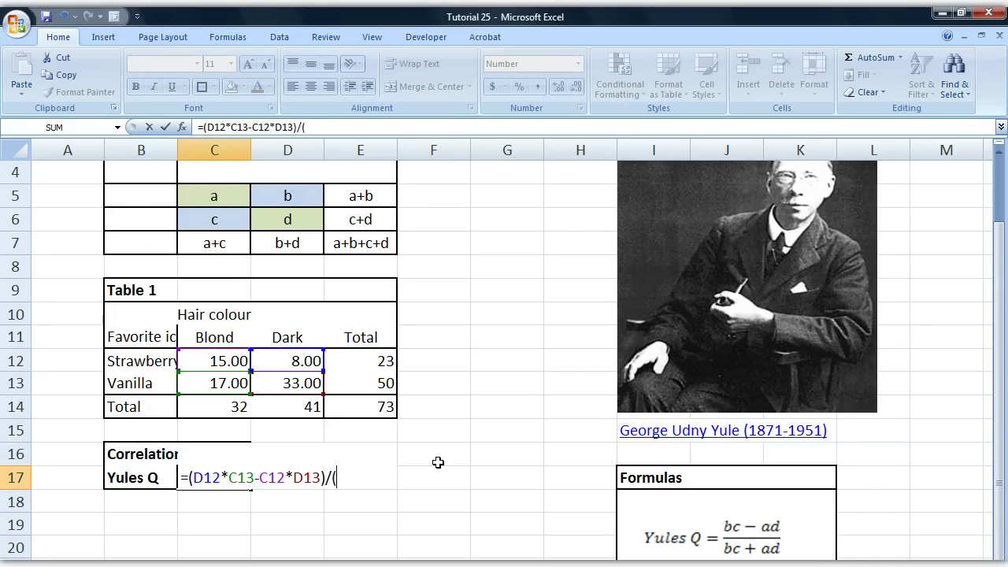
Add the denominator (D12*C13+C12*D13) and enter the formula, giving -0.569.
{"action": "scroll", "coordinate": [472, 460], "scroll_direction": "down", "scroll_amount": 1}
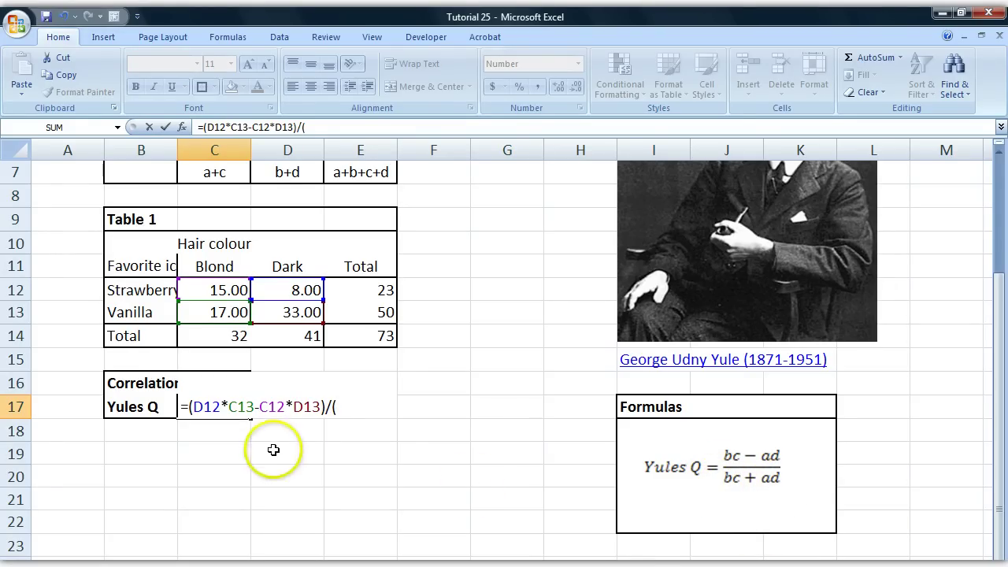
{"action": "scroll", "coordinate": [378, 457], "scroll_direction": "up", "scroll_amount": 1}
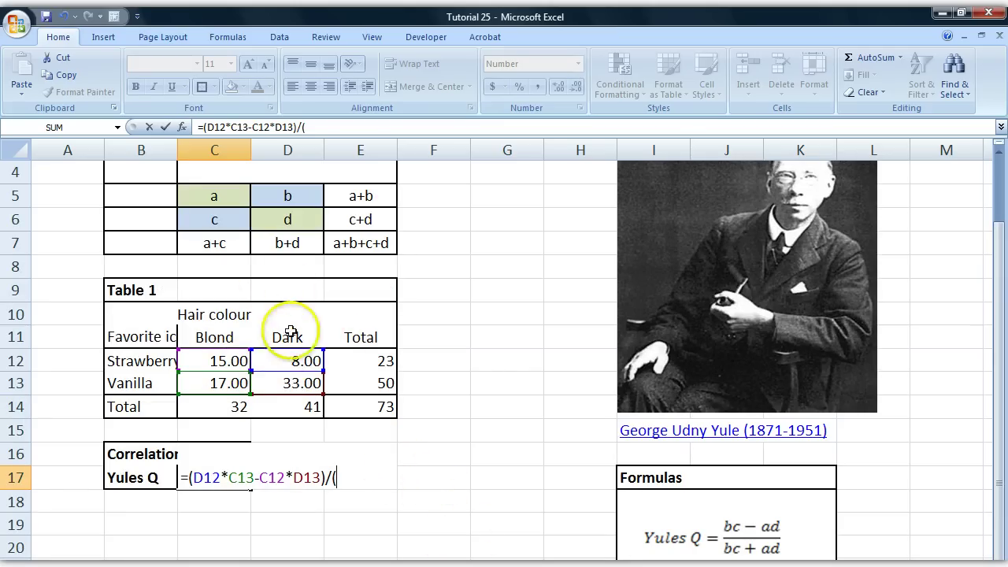
{"action": "left_click", "coordinate": [304, 359]}
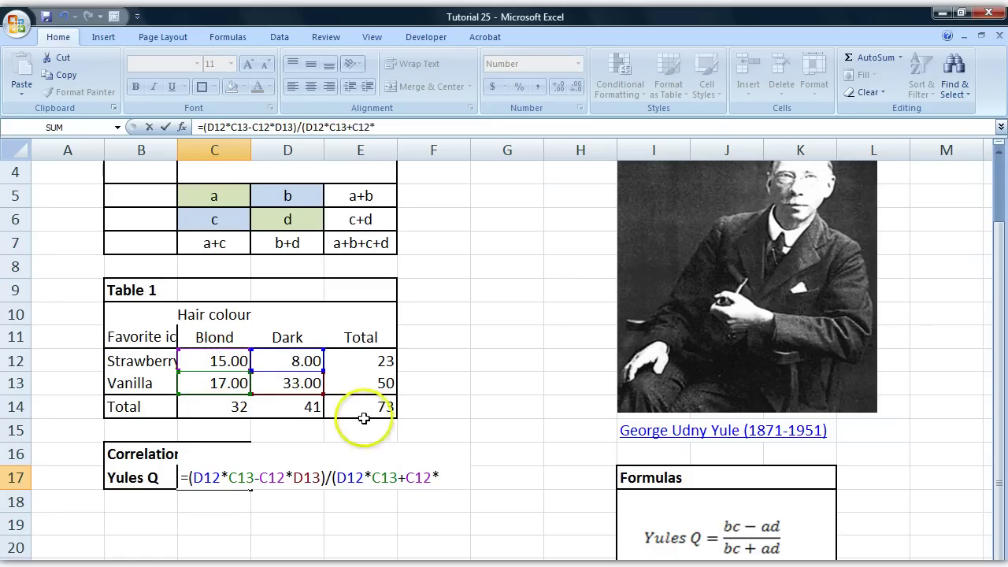
{"action": "left_click", "coordinate": [300, 384]}
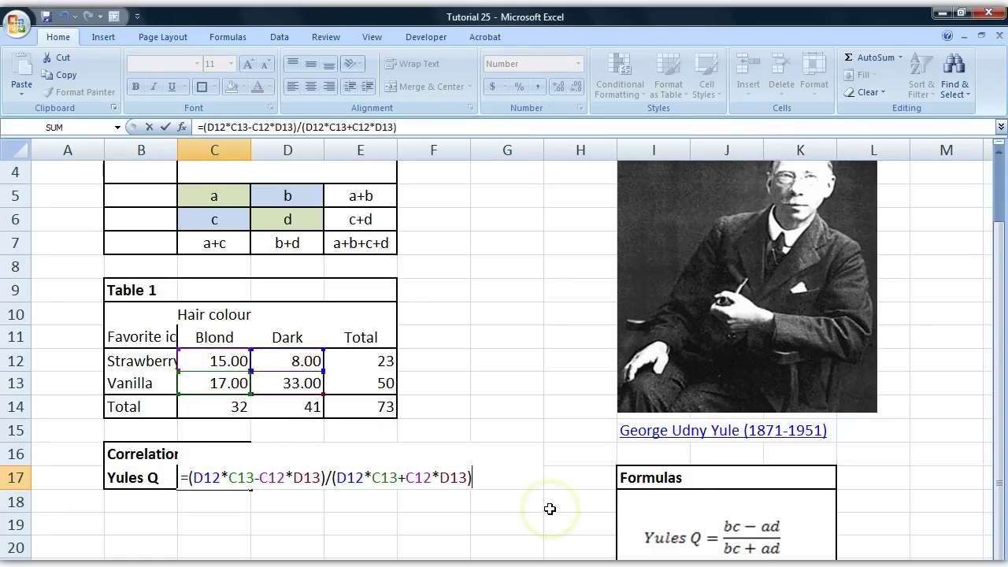
{"action": "type", "text": ")"}
{"action": "scroll", "coordinate": [537, 501], "scroll_direction": "down", "scroll_amount": 1}
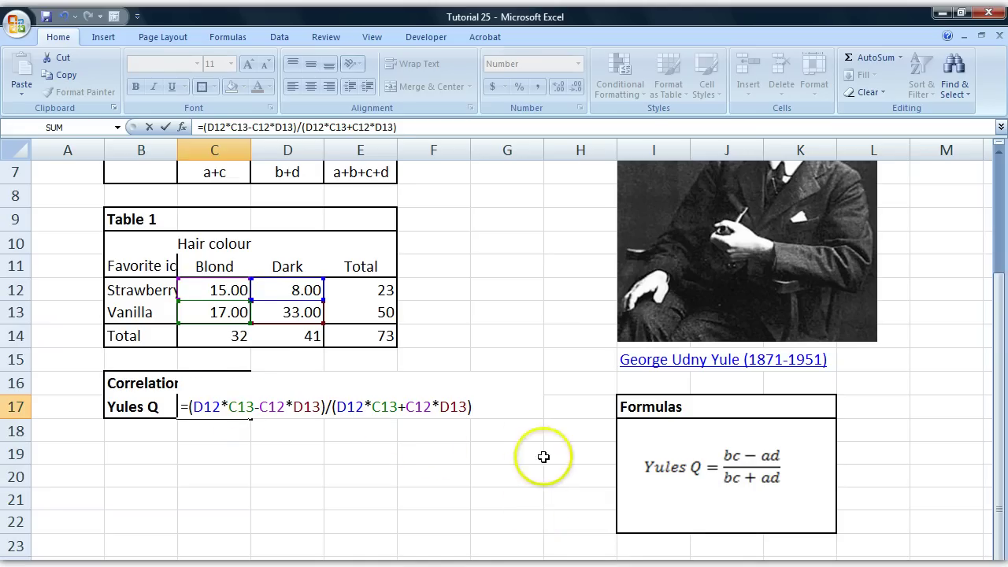
{"action": "key", "text": "Return"}
Reselect C17 to review its Yules Q formula.
{"action": "left_click", "coordinate": [229, 408]}
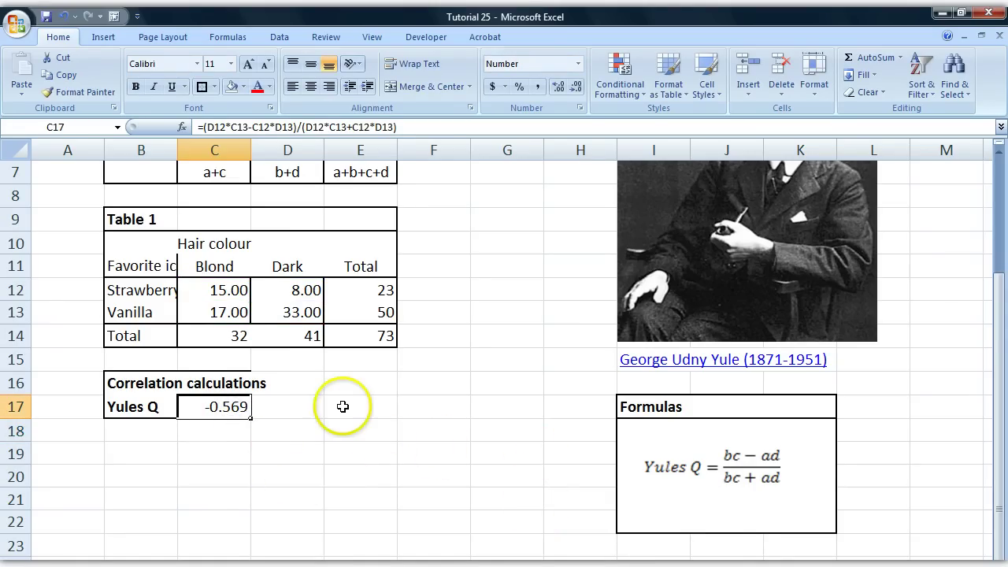
{"action": "scroll", "coordinate": [341, 406], "scroll_direction": "up", "scroll_amount": 1}
{"action": "scroll", "coordinate": [189, 439], "scroll_direction": "up", "scroll_amount": 2, "text": "ctrl"}
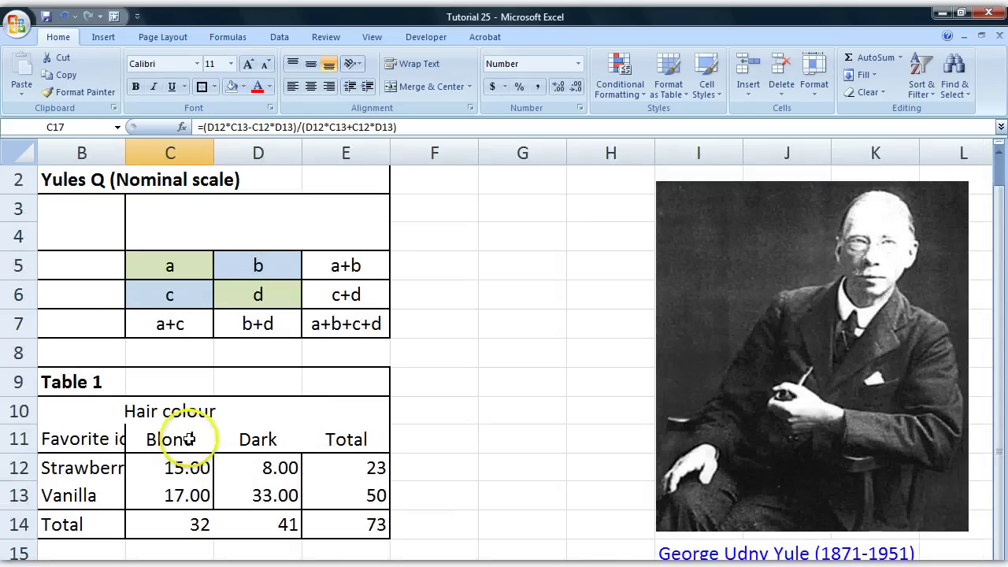
{"action": "scroll", "coordinate": [334, 518], "scroll_direction": "left", "scroll_amount": 1}
{"action": "scroll", "coordinate": [333, 517], "scroll_direction": "down", "scroll_amount": 2}
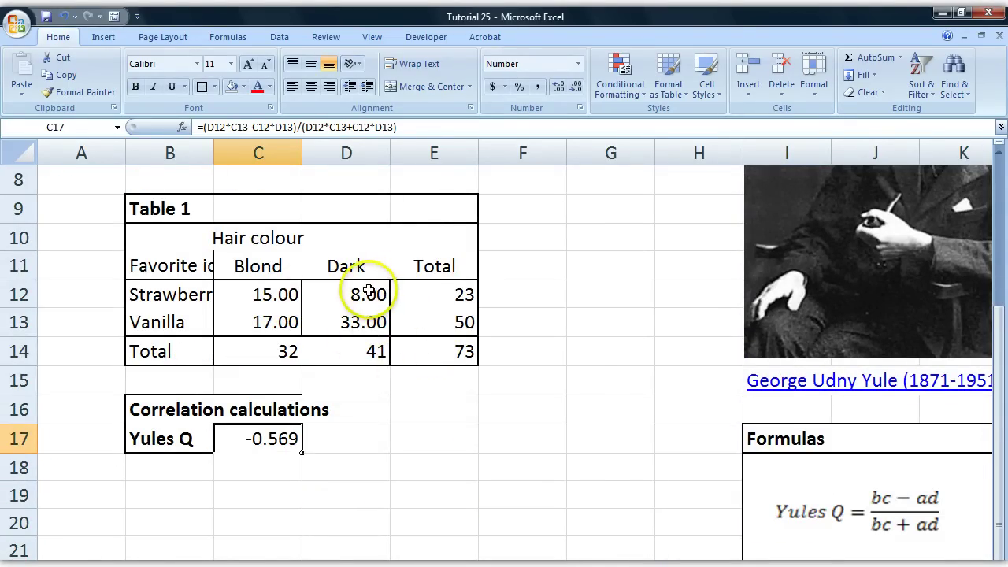
Trace the formula's cells D12, C13, C12 and D13 in Table 1, then return to C17.
{"action": "left_click", "coordinate": [368, 294]}
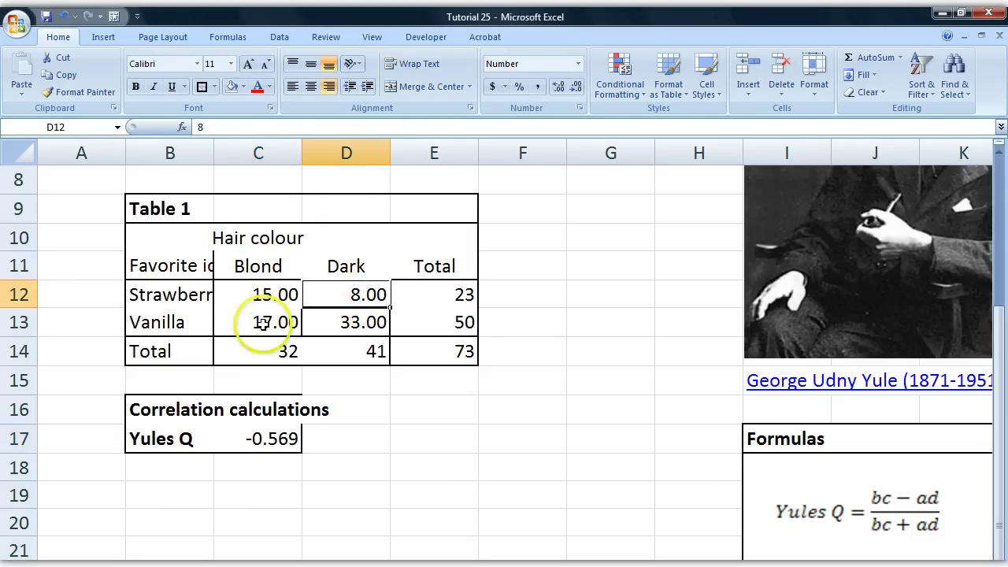
{"action": "left_click", "coordinate": [264, 321]}
{"action": "left_click", "coordinate": [335, 296]}
{"action": "left_click", "coordinate": [260, 329]}
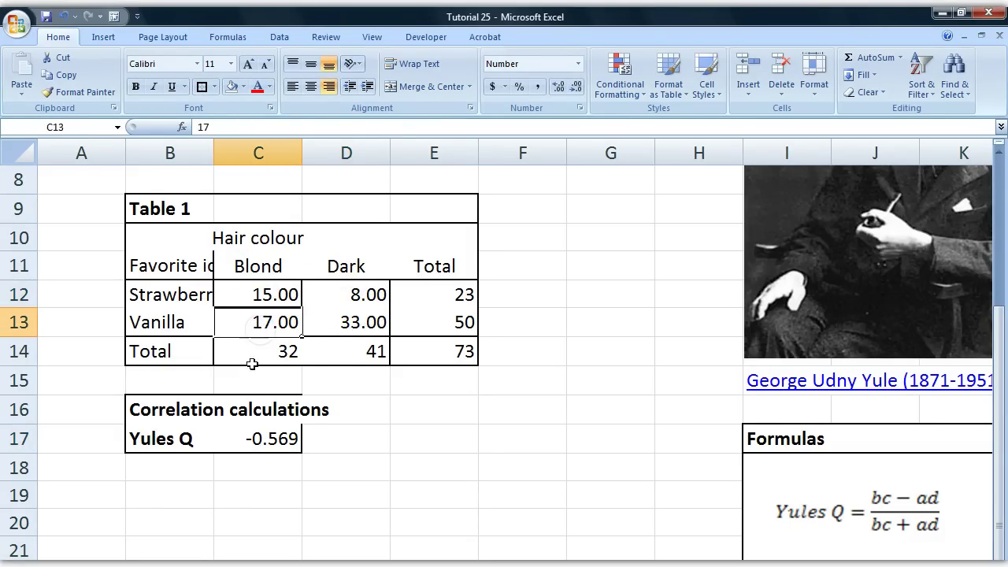
{"action": "left_click", "coordinate": [267, 296]}
{"action": "left_click", "coordinate": [343, 327]}
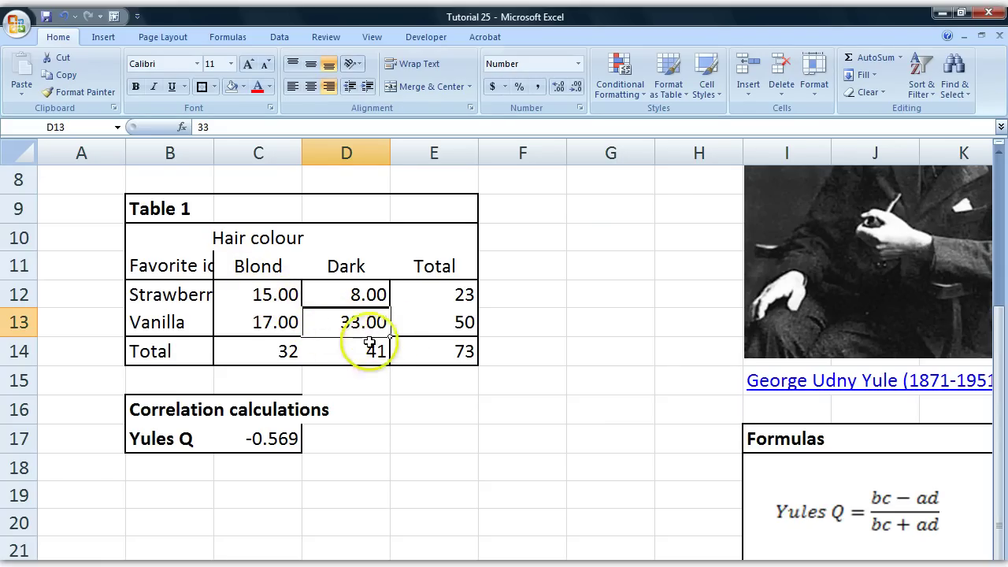
{"action": "left_click", "coordinate": [260, 443]}
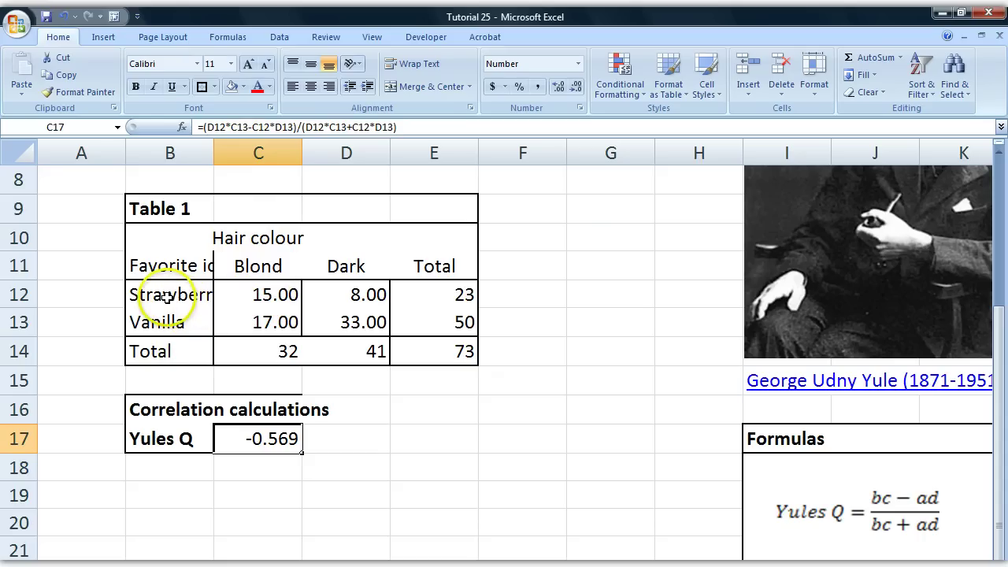
{"action": "left_click", "coordinate": [169, 326]}
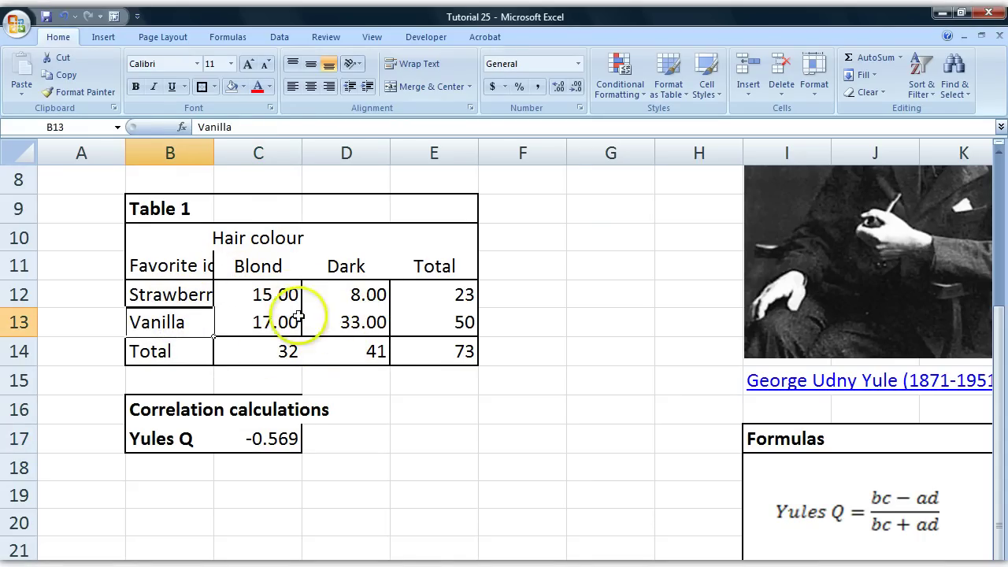
Change the Dark/Strawberry count in D12 to 1000.
{"action": "left_click", "coordinate": [256, 329]}
{"action": "left_click", "coordinate": [358, 321]}
{"action": "left_click", "coordinate": [364, 303]}
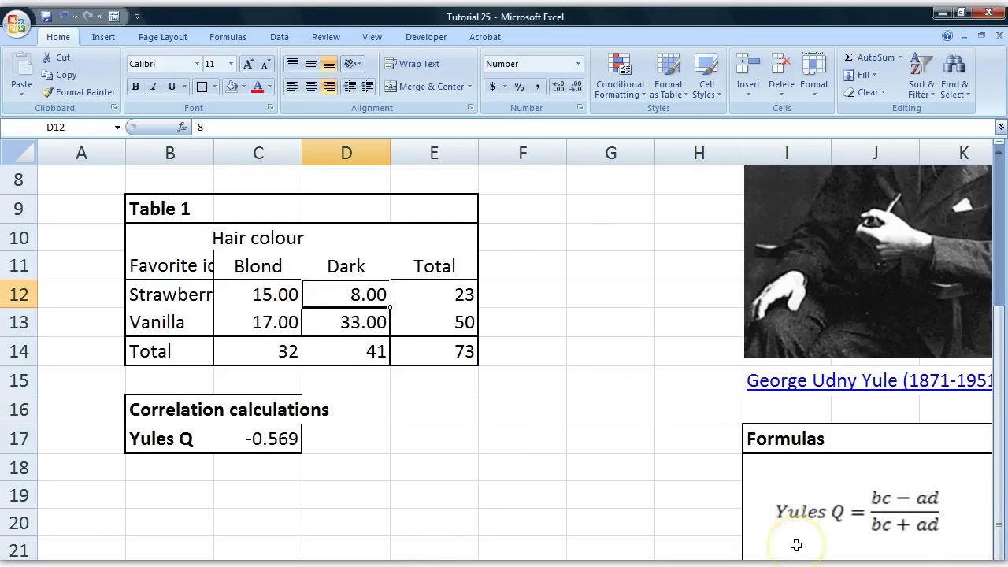
{"action": "type", "text": "10"}
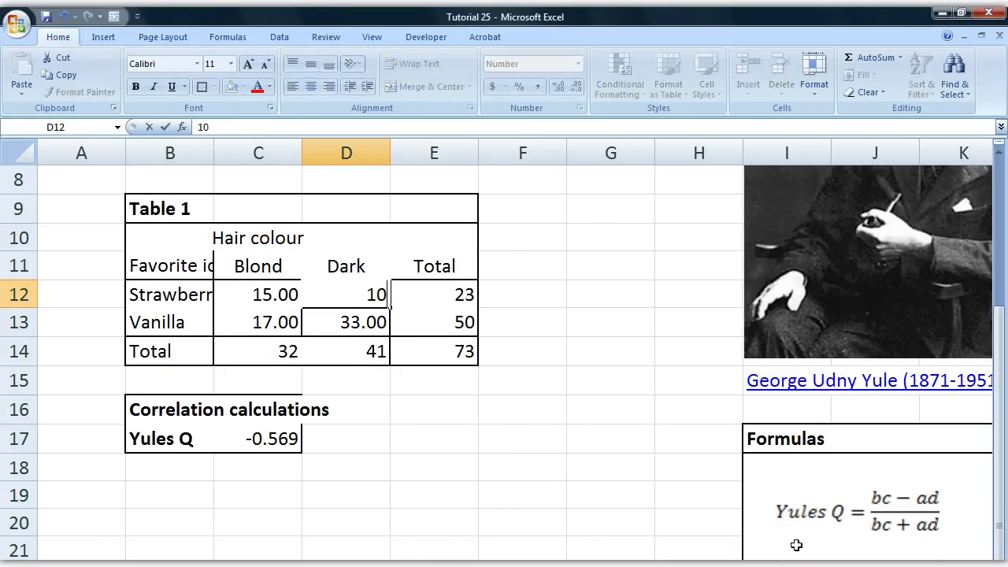
{"action": "type", "text": "00"}
{"action": "key", "text": "Return"}
{"action": "key", "text": "Up"}
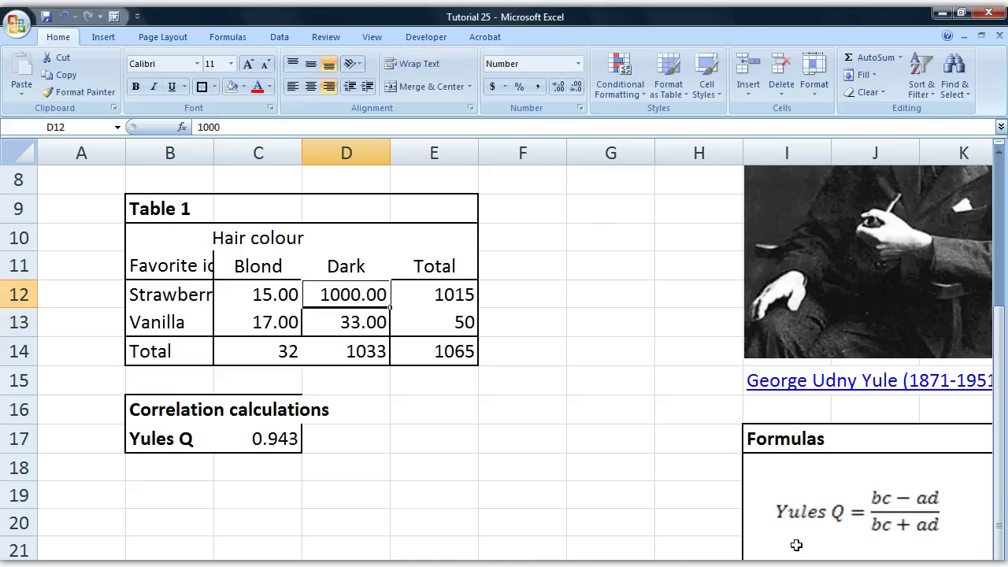
Check Yules Q in C17 now reads 0.943 and compare counts D12 and C13.
{"action": "left_click", "coordinate": [271, 457]}
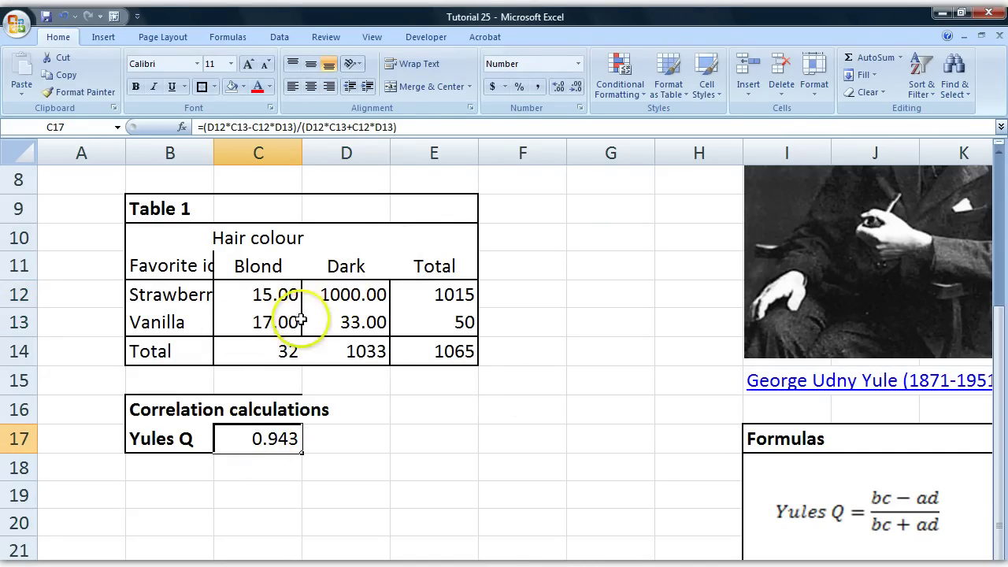
{"action": "left_click", "coordinate": [354, 291]}
{"action": "left_click", "coordinate": [265, 323]}
{"action": "left_click", "coordinate": [323, 293]}
{"action": "left_click", "coordinate": [260, 323]}
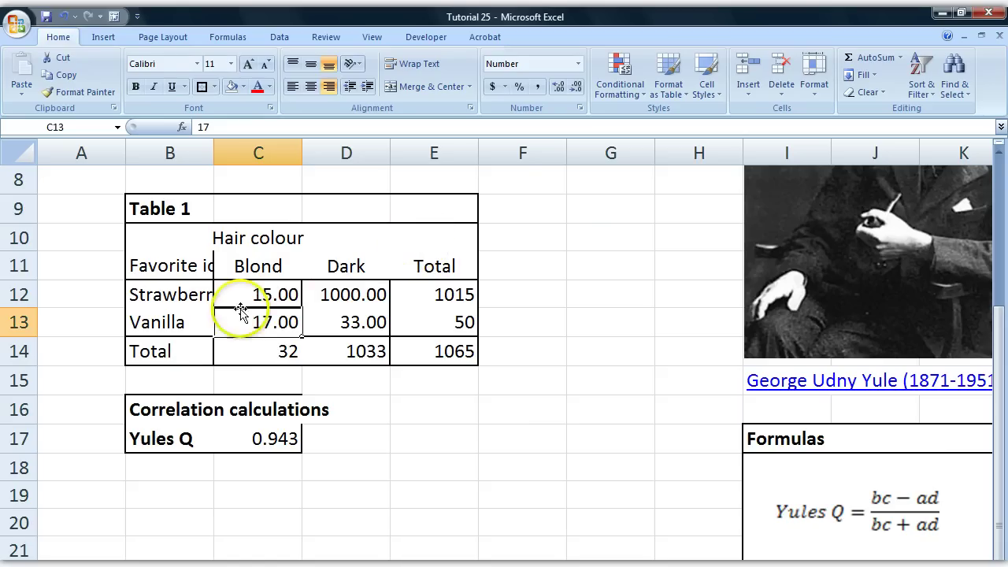
Set both D12 and C13 to 0.
{"action": "left_click", "coordinate": [342, 297]}
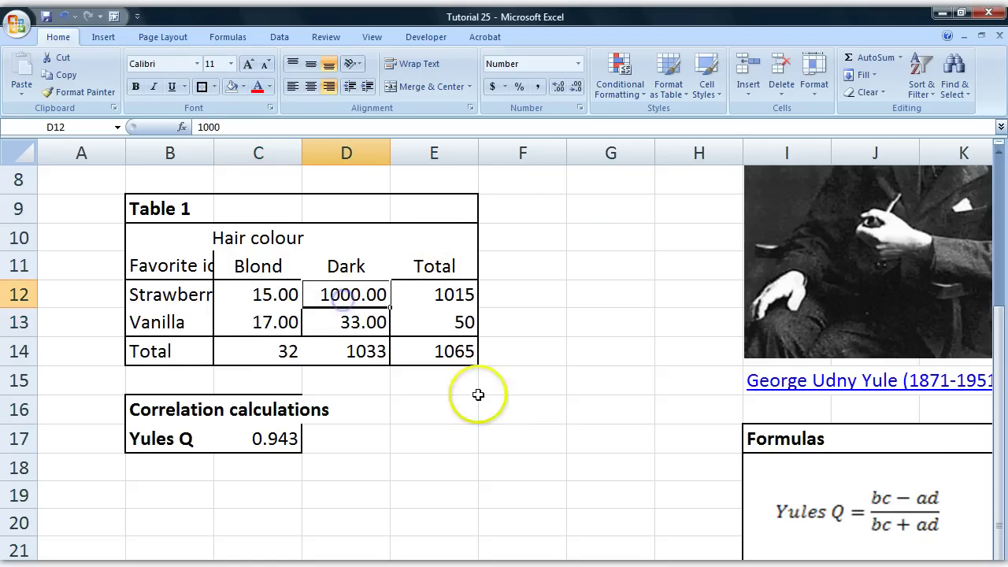
{"action": "type", "text": "0"}
{"action": "left_click", "coordinate": [281, 322]}
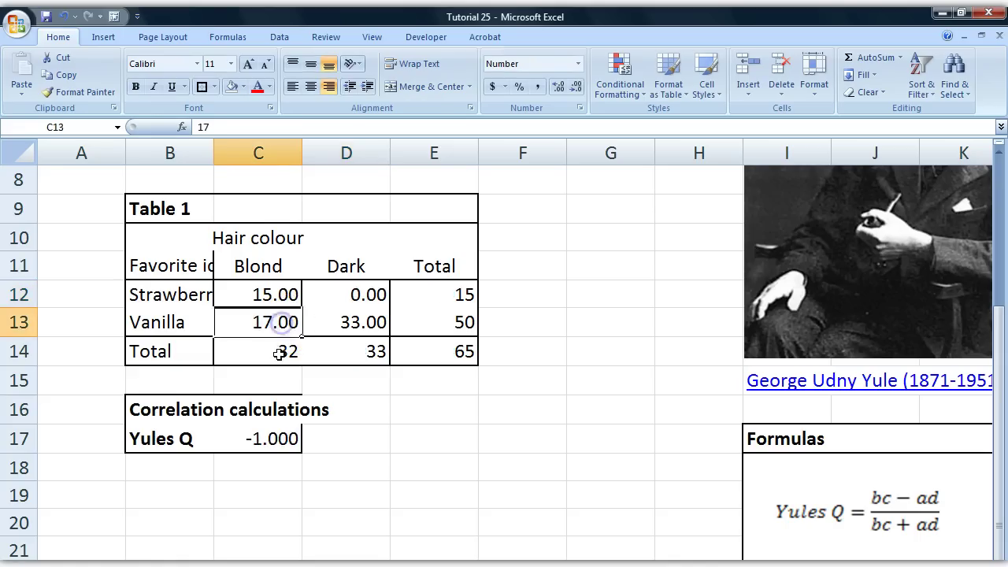
{"action": "type", "text": "0"}
{"action": "left_click", "coordinate": [403, 426]}
Confirm Yules Q in C17 reads -1.000 and point out the zero counts and C12.
{"action": "left_click", "coordinate": [295, 443]}
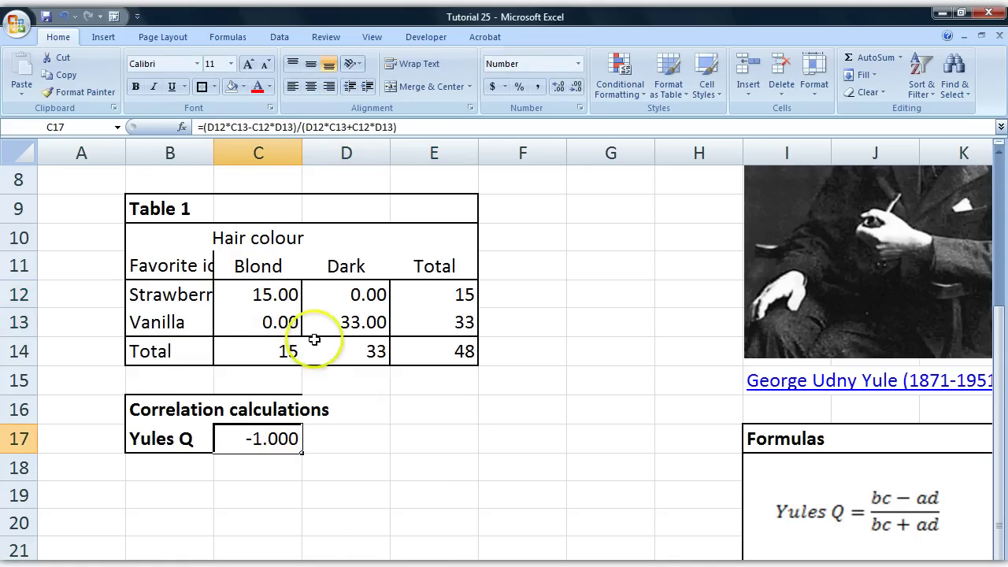
{"action": "left_click", "coordinate": [266, 326]}
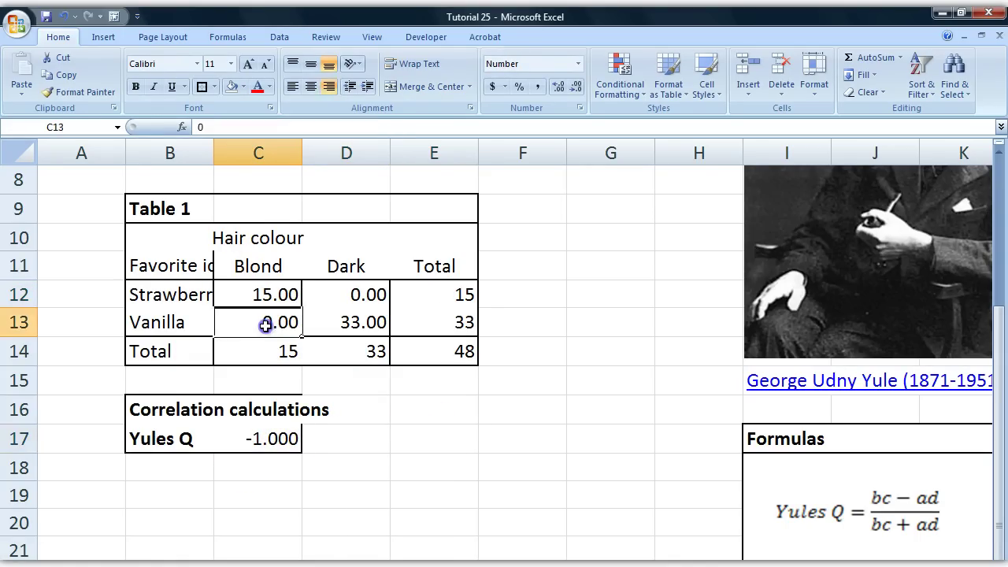
{"action": "left_click", "coordinate": [333, 291]}
{"action": "left_click", "coordinate": [277, 293]}
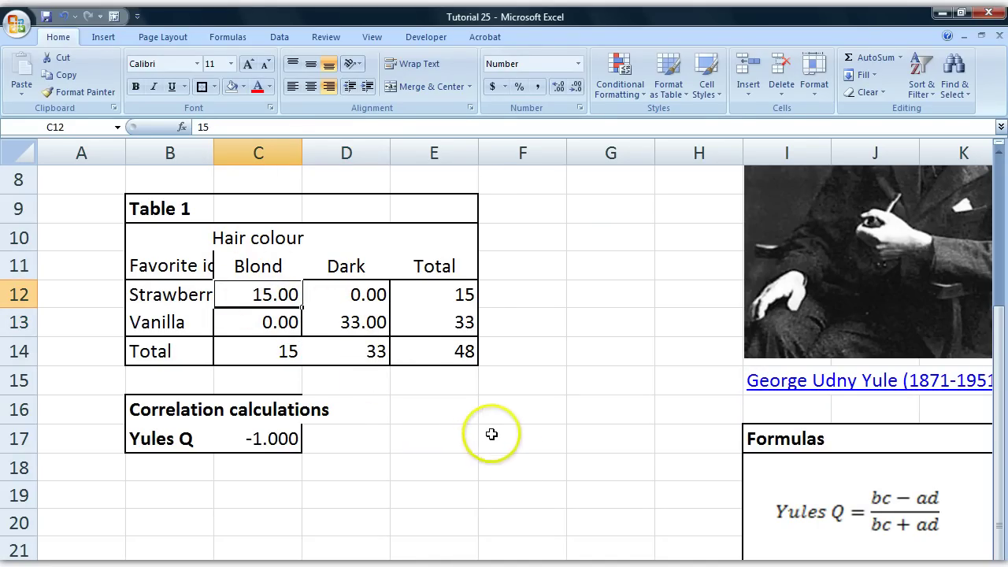
{"action": "scroll", "coordinate": [481, 387], "scroll_direction": "down", "scroll_amount": 1}
{"action": "scroll", "coordinate": [481, 386], "scroll_direction": "up", "scroll_amount": 1}
{"action": "scroll", "coordinate": [486, 334], "scroll_direction": "up", "scroll_amount": 2}
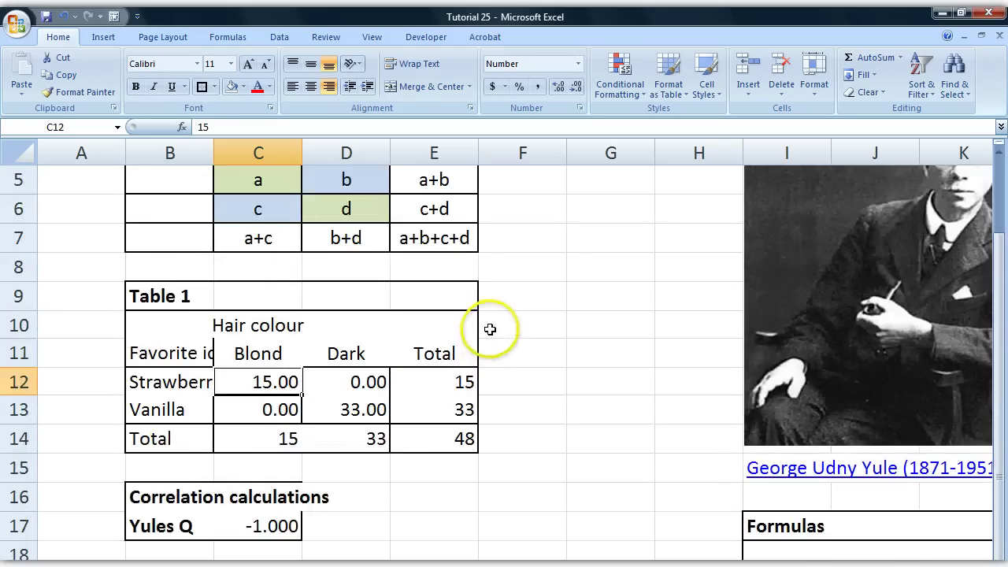
{"action": "scroll", "coordinate": [490, 317], "scroll_direction": "down", "scroll_amount": 2}
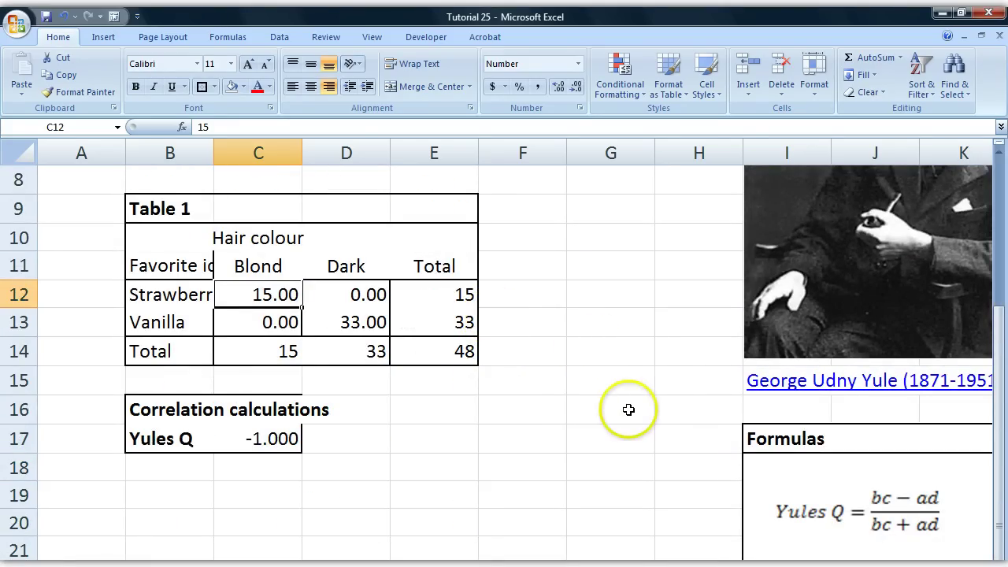
Enter 32 in C13 and 8 in D12.
{"action": "left_click", "coordinate": [277, 324]}
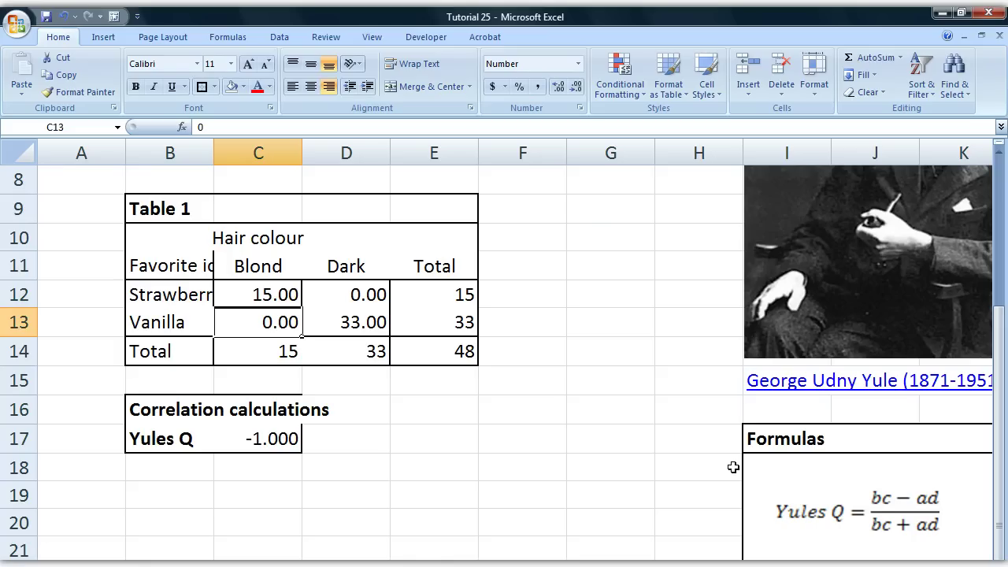
{"action": "key", "text": "Down"}
{"action": "key", "text": "Up"}
{"action": "type", "text": "32"}
{"action": "key", "text": "Up"}
{"action": "key", "text": "Right"}
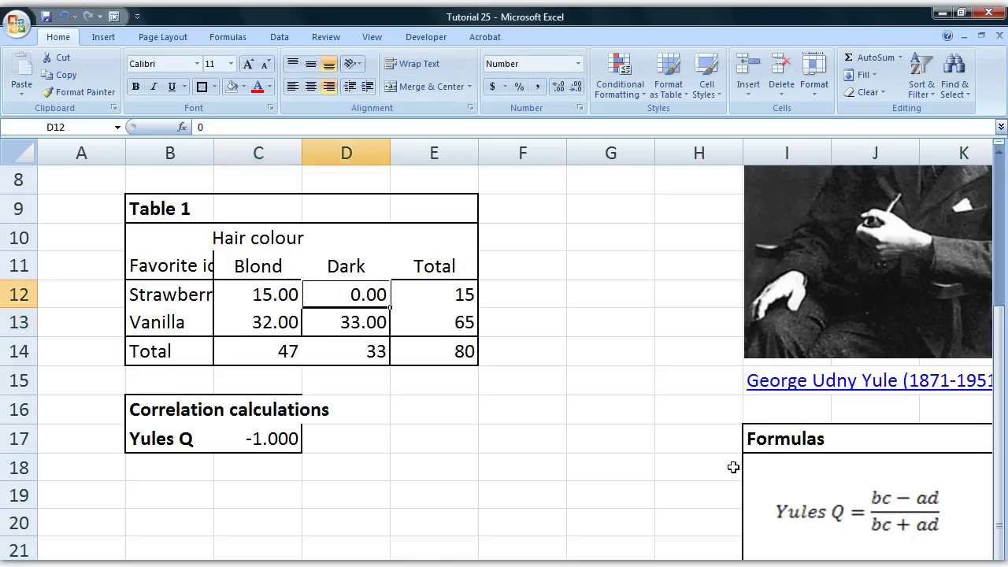
{"action": "type", "text": "8"}
{"action": "left_click", "coordinate": [623, 384]}
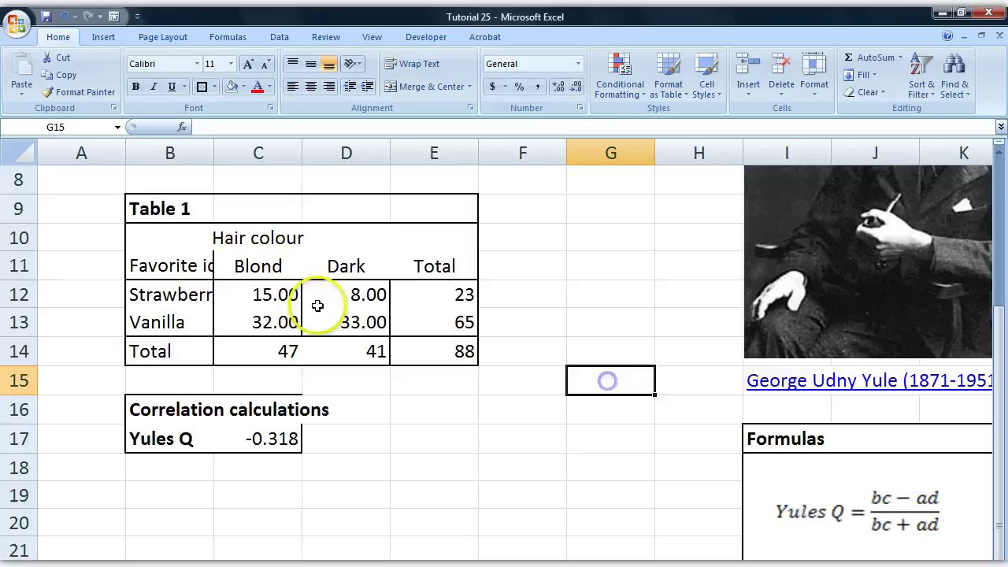
Check Yules Q in C17 at -0.318 and point out counts a, d, b and c.
{"action": "left_click", "coordinate": [339, 298]}
{"action": "left_click", "coordinate": [279, 471]}
{"action": "left_click", "coordinate": [280, 446]}
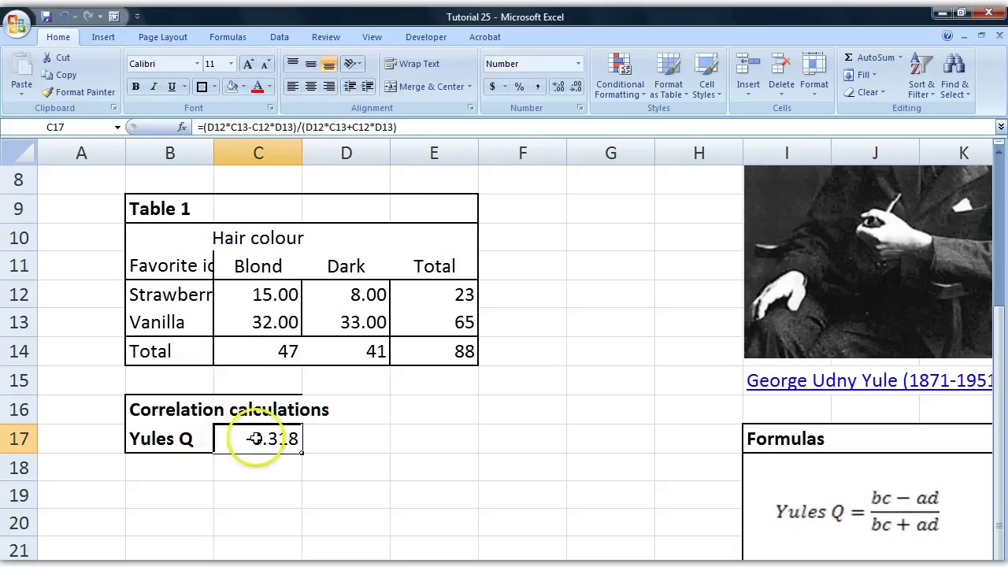
{"action": "left_click", "coordinate": [241, 296]}
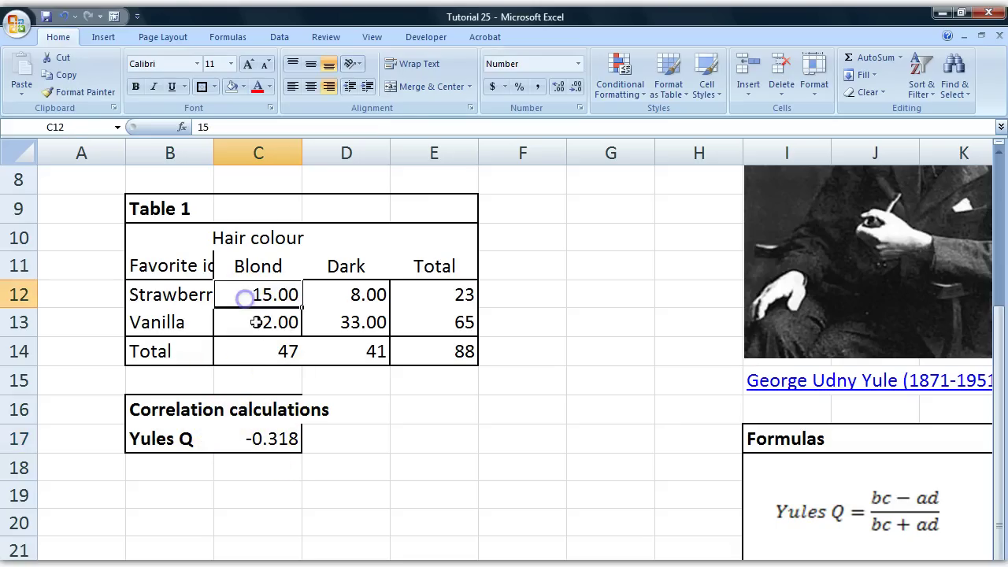
{"action": "left_click", "coordinate": [332, 320]}
{"action": "left_click", "coordinate": [351, 297]}
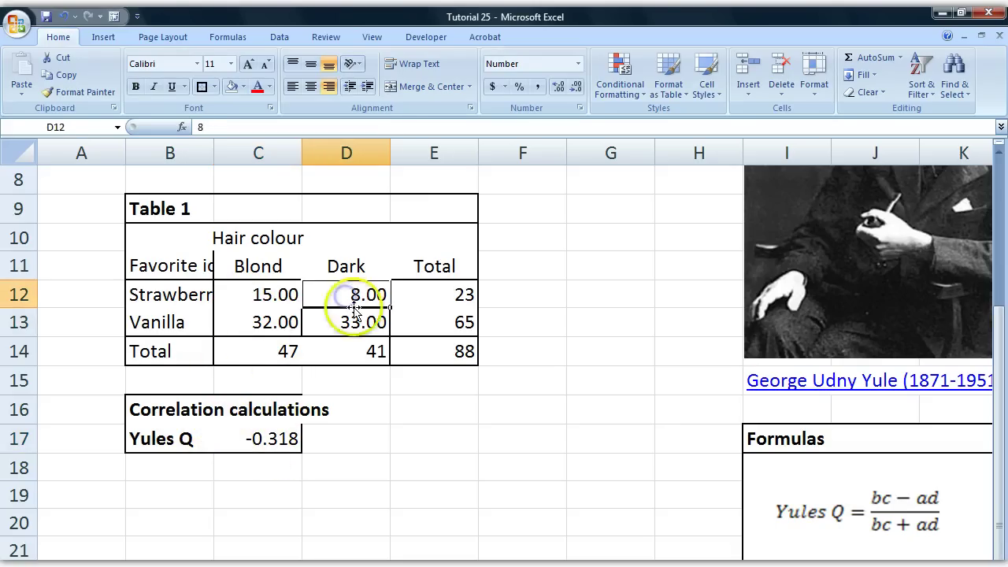
{"action": "left_click", "coordinate": [262, 315]}
Bring the whole sheet into view: the layout, Table 1, the portrait and the formula box.
{"action": "scroll", "coordinate": [525, 447], "scroll_direction": "up", "scroll_amount": 3}
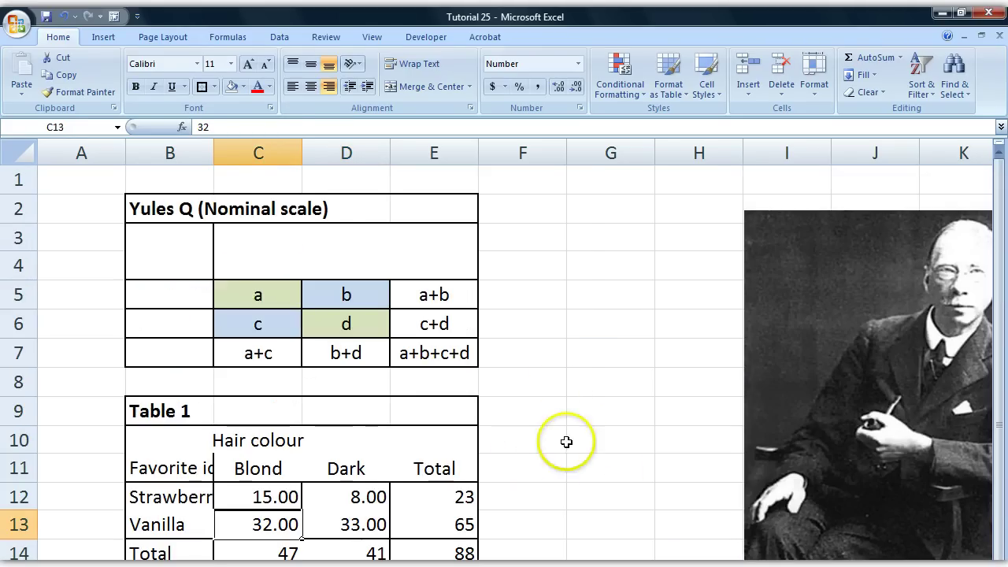
{"action": "scroll", "coordinate": [619, 472], "scroll_direction": "down", "scroll_amount": 4}
{"action": "scroll", "coordinate": [619, 473], "scroll_direction": "up", "scroll_amount": 2}
{"action": "scroll", "coordinate": [620, 461], "scroll_direction": "down", "scroll_amount": 3}
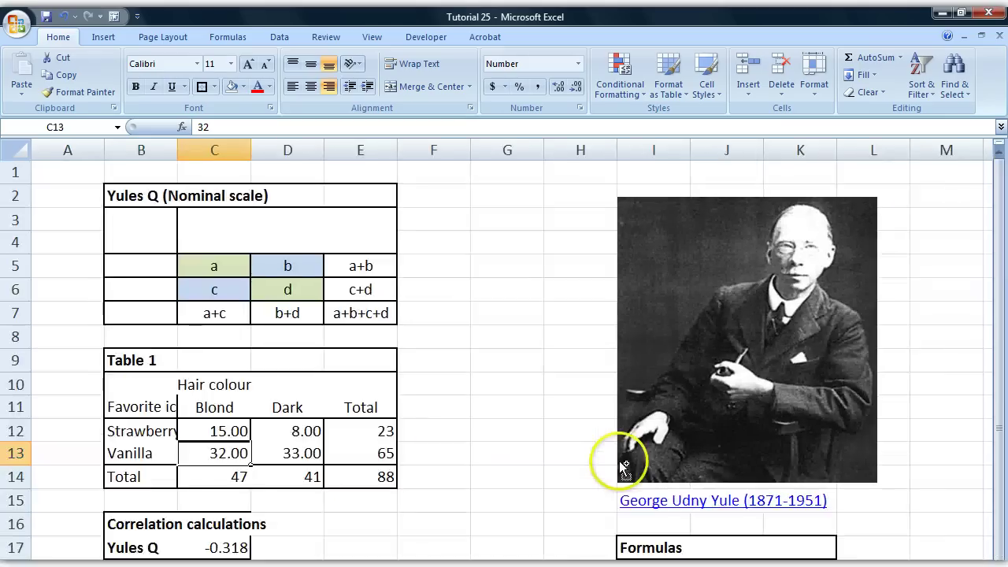
{"action": "scroll", "coordinate": [518, 428], "scroll_direction": "down", "scroll_amount": 1}
{"action": "scroll", "coordinate": [322, 455], "scroll_direction": "down", "scroll_amount": 1}
{"action": "scroll", "coordinate": [320, 454], "scroll_direction": "up", "scroll_amount": 1}
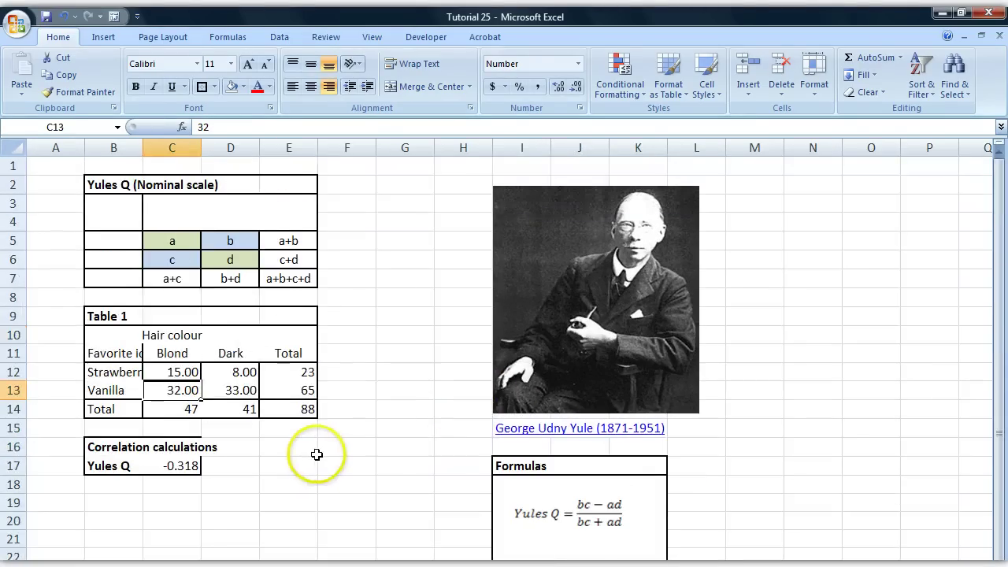
{"action": "left_click", "coordinate": [95, 187]}
{"action": "left_click", "coordinate": [405, 315]}
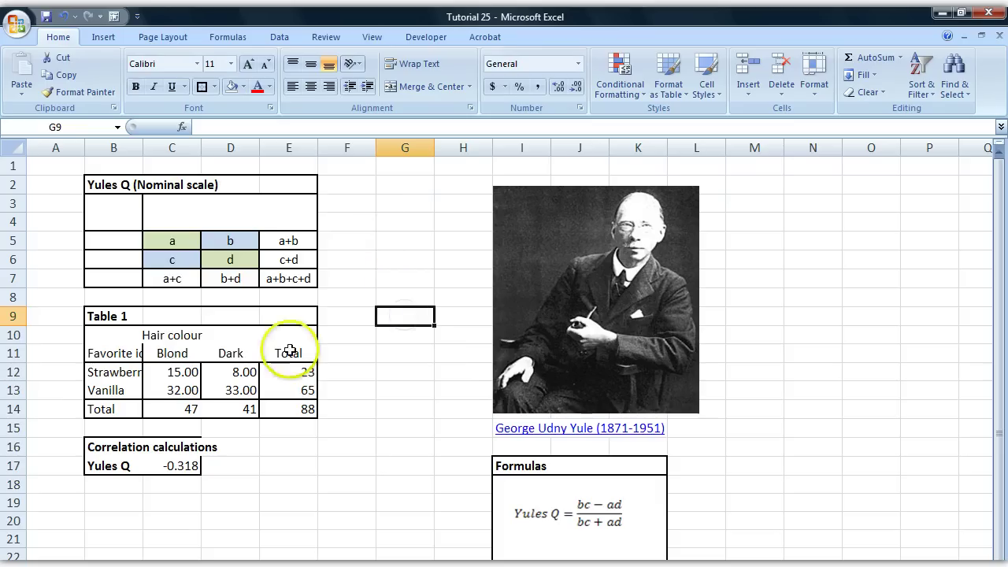